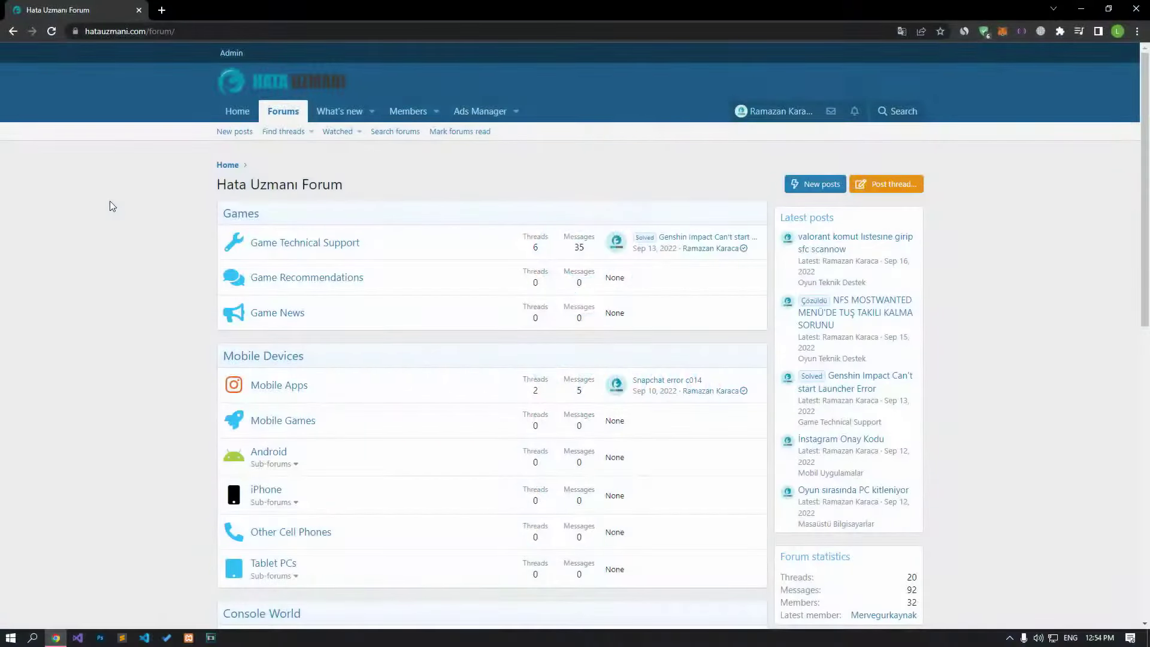
- Read the Rocket League not-logged-in fix article, then switch to the Epic Games Public Status tab
{"action": "scroll", "coordinate": [110, 206], "scroll_direction": "down", "scroll_amount": 10}
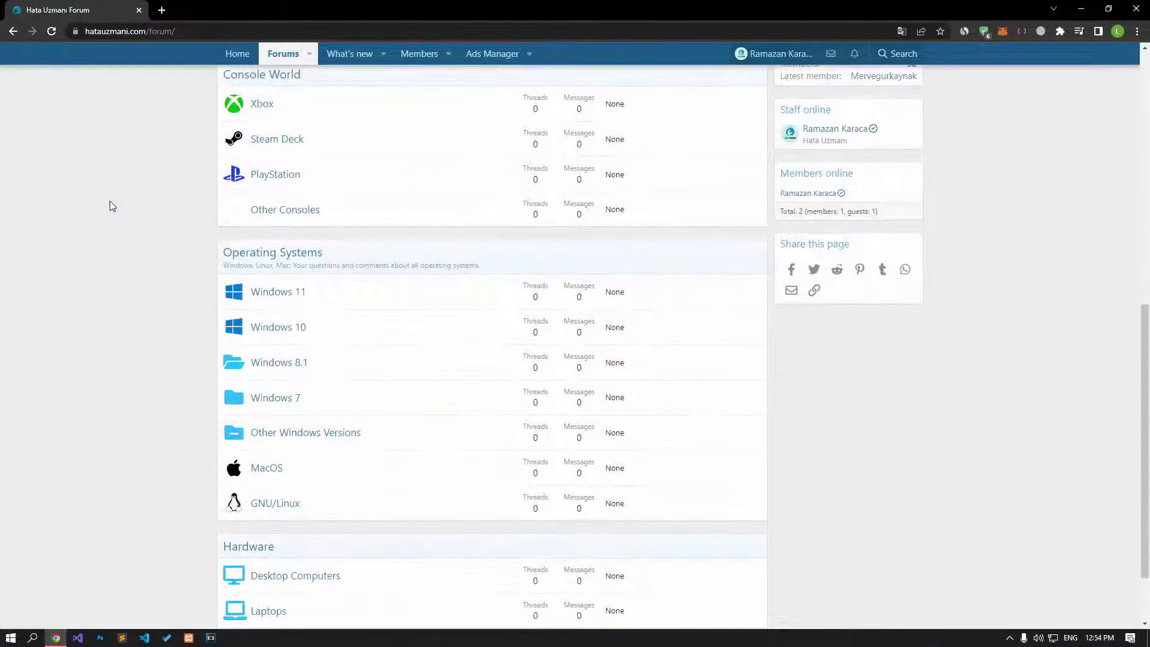
{"action": "scroll", "coordinate": [109, 206], "scroll_direction": "up", "scroll_amount": 10}
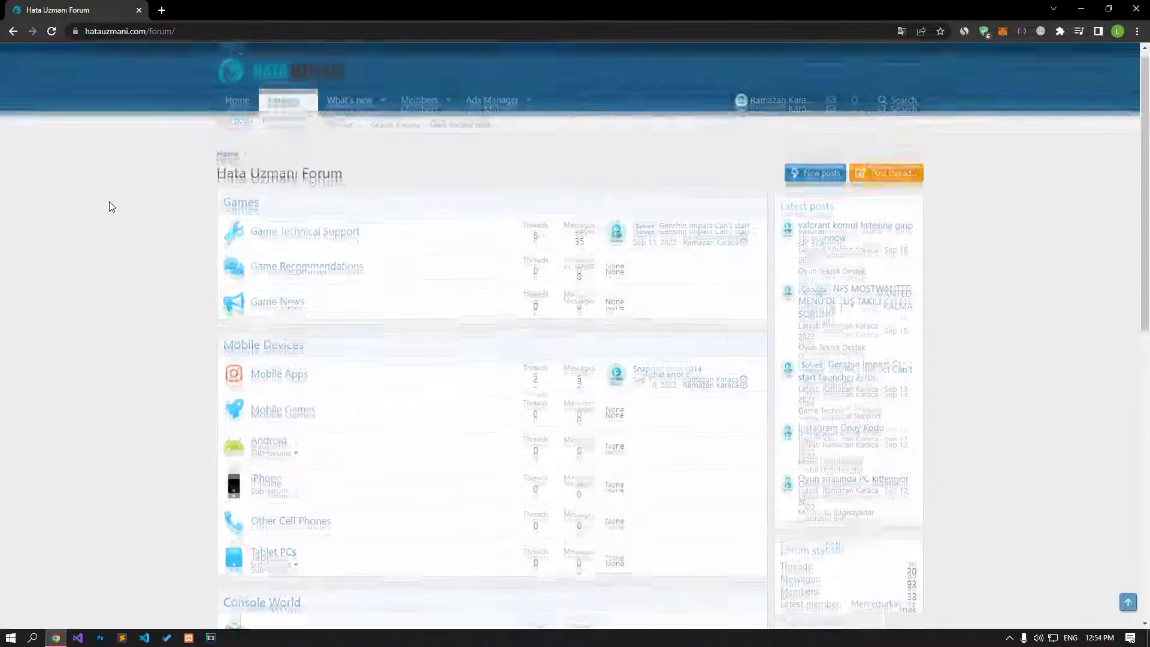
{"action": "left_click", "coordinate": [913, 185]}
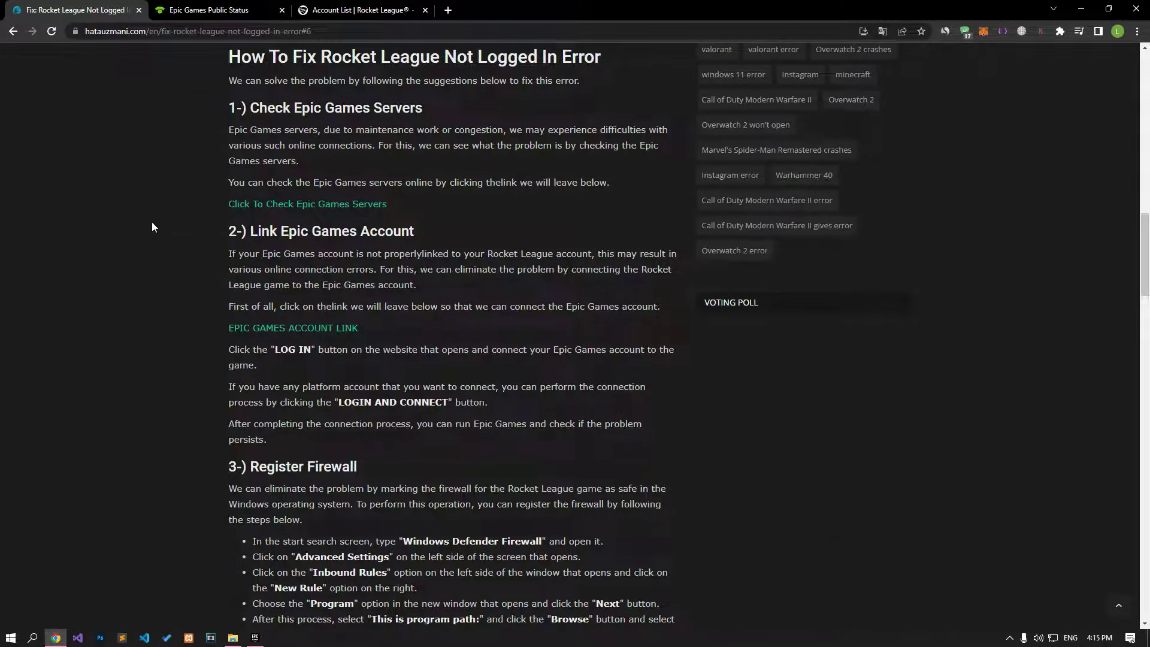
{"action": "left_click", "coordinate": [209, 12]}
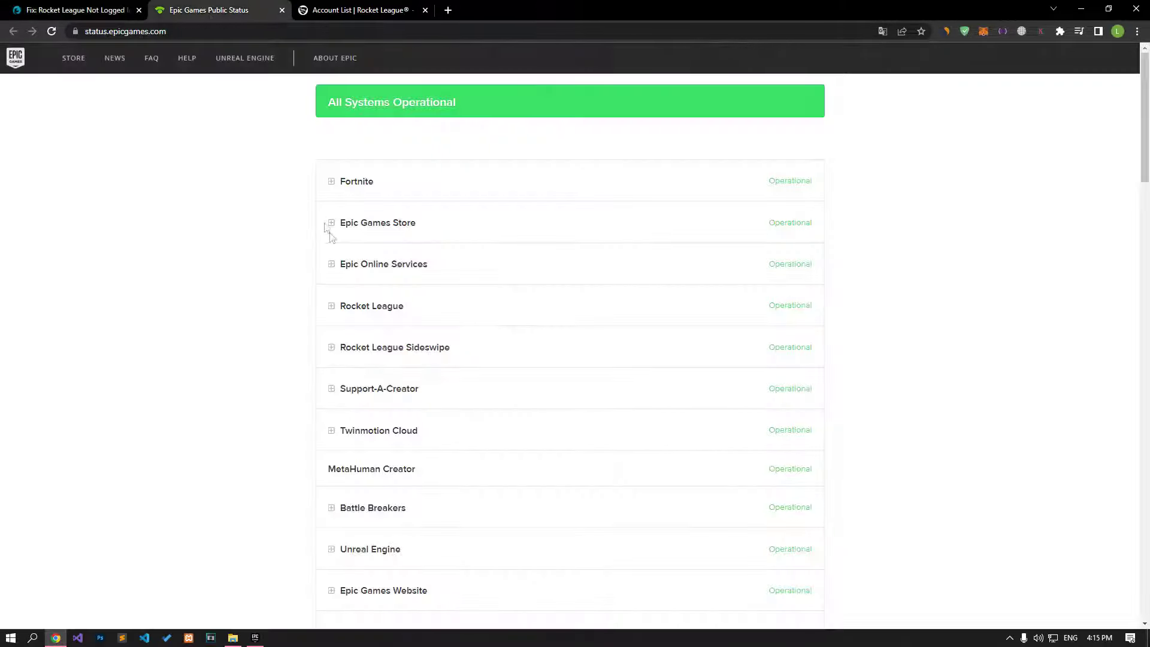
- Check the Epic Games Store, Epic Online Services and Rocket League sub-service statuses
{"action": "left_click", "coordinate": [359, 228]}
{"action": "left_click", "coordinate": [358, 230]}
{"action": "left_click", "coordinate": [365, 264]}
{"action": "left_click", "coordinate": [417, 268]}
{"action": "left_click", "coordinate": [337, 310]}
{"action": "left_click", "coordinate": [368, 307]}
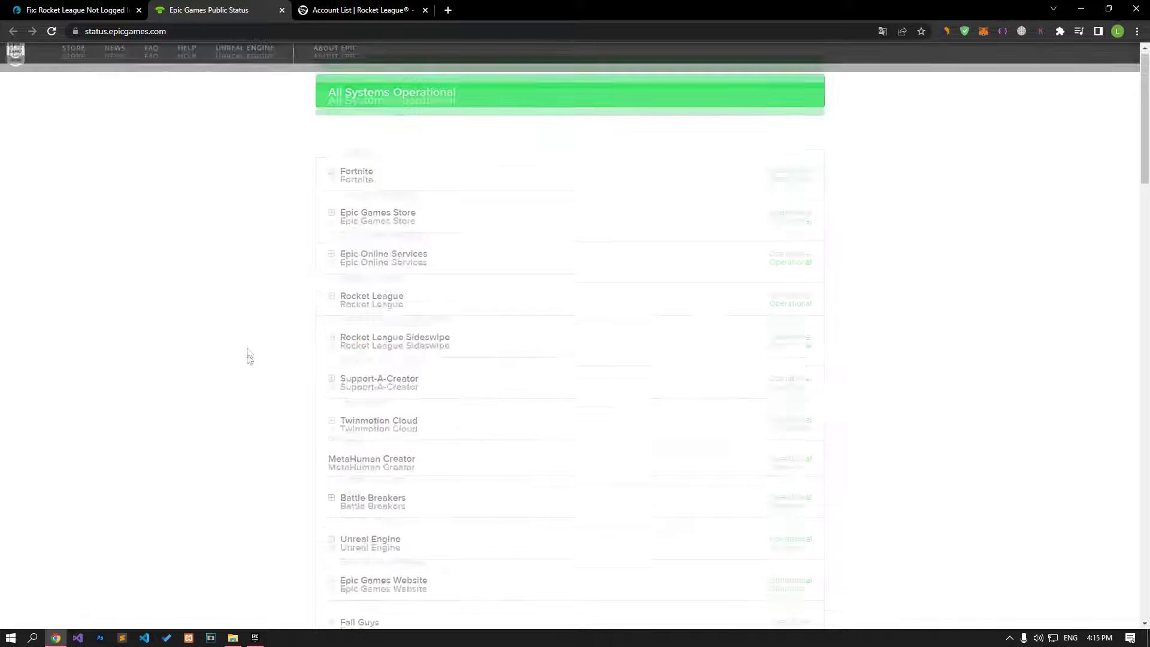
- Review Past Incidents, then return to the fix article's Link Epic Games Account step
{"action": "scroll", "coordinate": [272, 359], "scroll_direction": "down", "scroll_amount": 14}
{"action": "scroll", "coordinate": [287, 296], "scroll_direction": "up", "scroll_amount": 5}
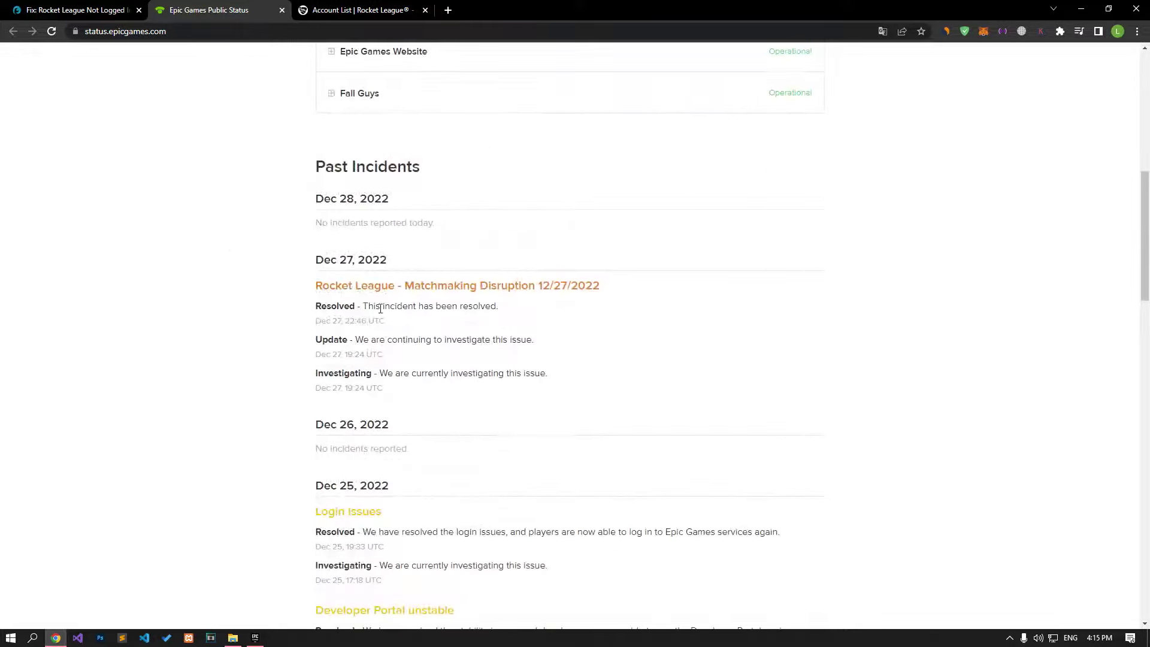
{"action": "left_click", "coordinate": [78, 10]}
{"action": "scroll", "coordinate": [166, 305], "scroll_direction": "down", "scroll_amount": 3}
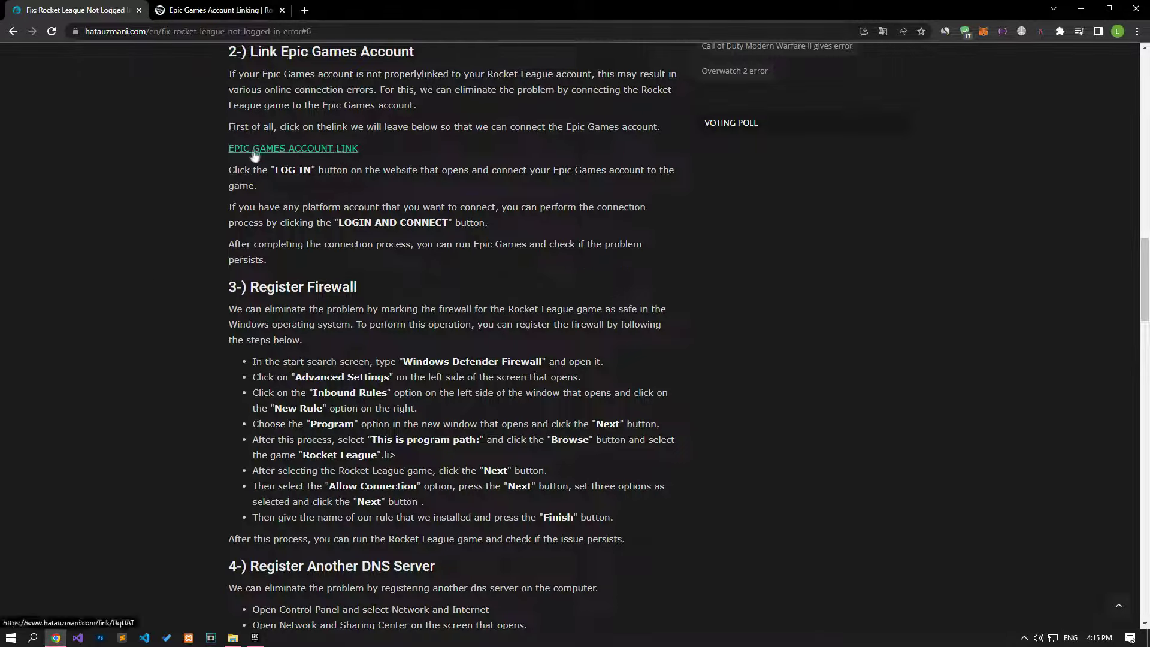
- Log in to Epic Games on the Rocket League account-linking page, check the launcher, and close the page
{"action": "left_click", "coordinate": [321, 149]}
{"action": "left_click", "coordinate": [298, 318]}
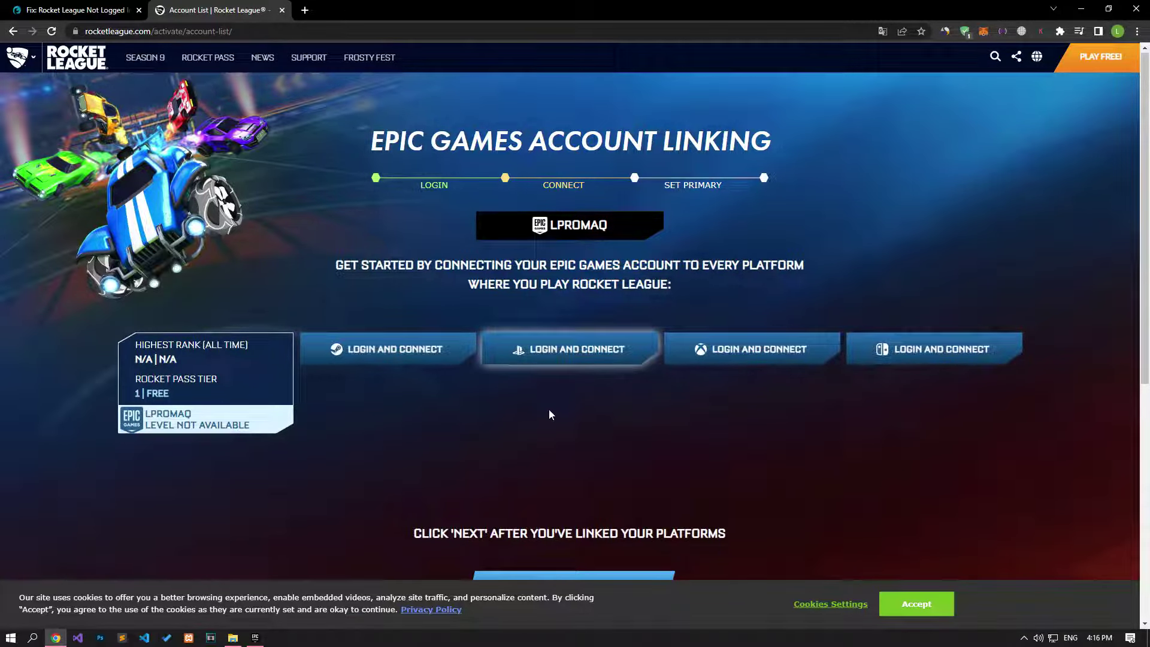
{"action": "left_click", "coordinate": [255, 637]}
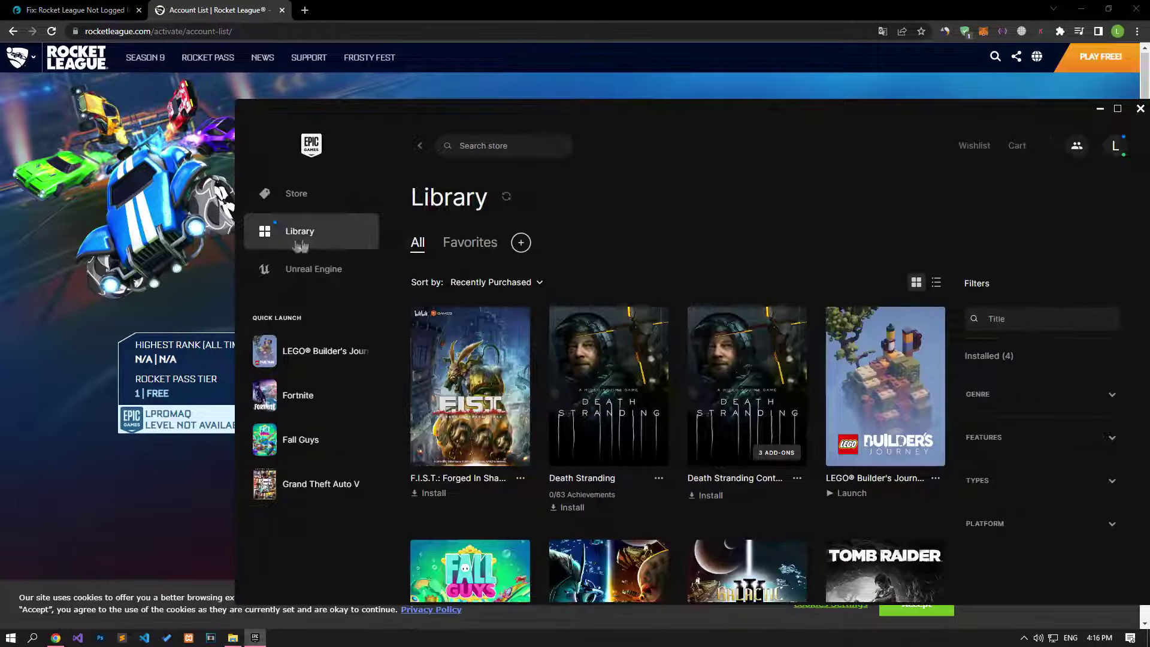
{"action": "left_click", "coordinate": [49, 264]}
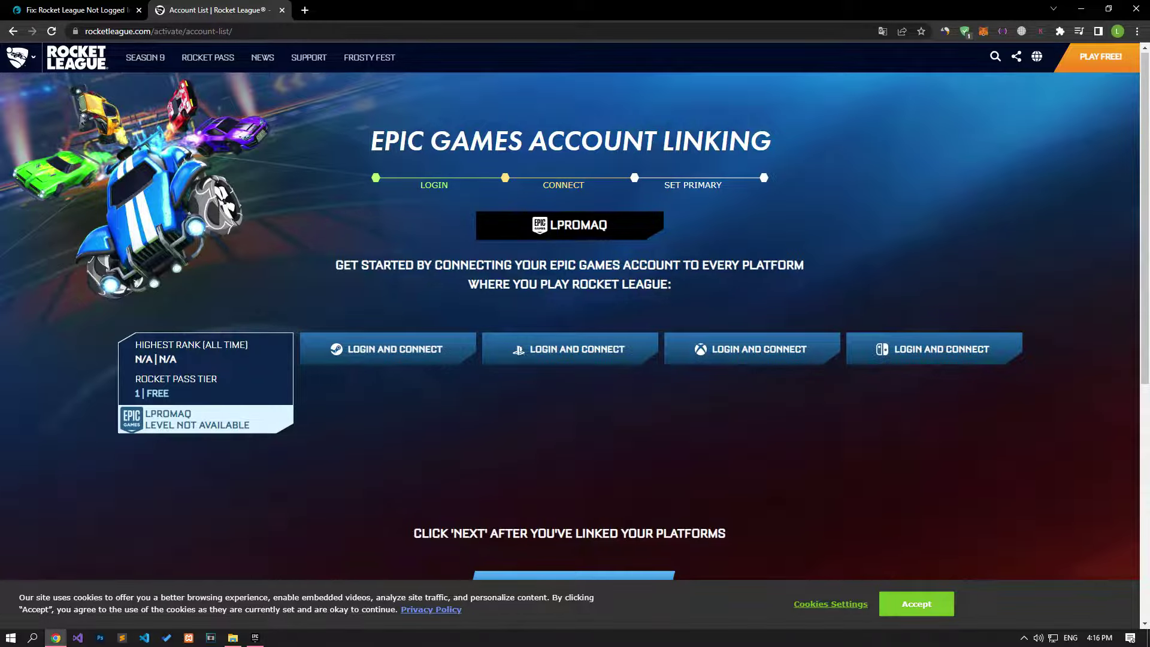
{"action": "left_click", "coordinate": [73, 9]}
{"action": "left_click", "coordinate": [281, 10]}
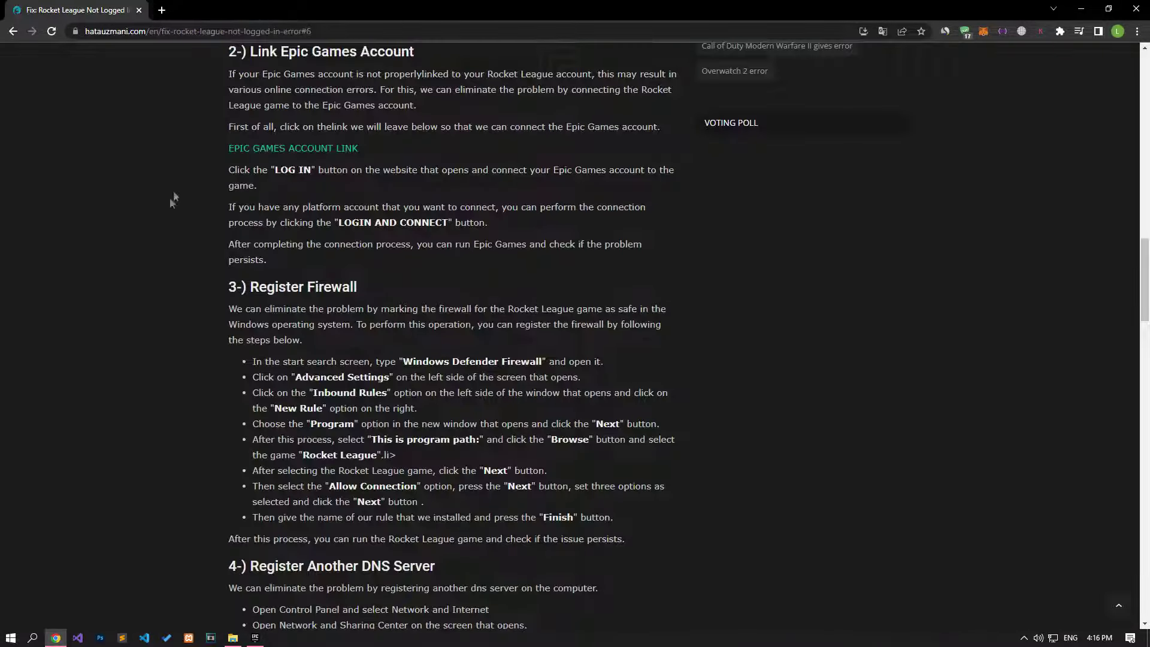
- Search 'windows defen' and open Windows Defender Firewall's advanced settings at Inbound Rules
{"action": "scroll", "coordinate": [149, 250], "scroll_direction": "down", "scroll_amount": 3}
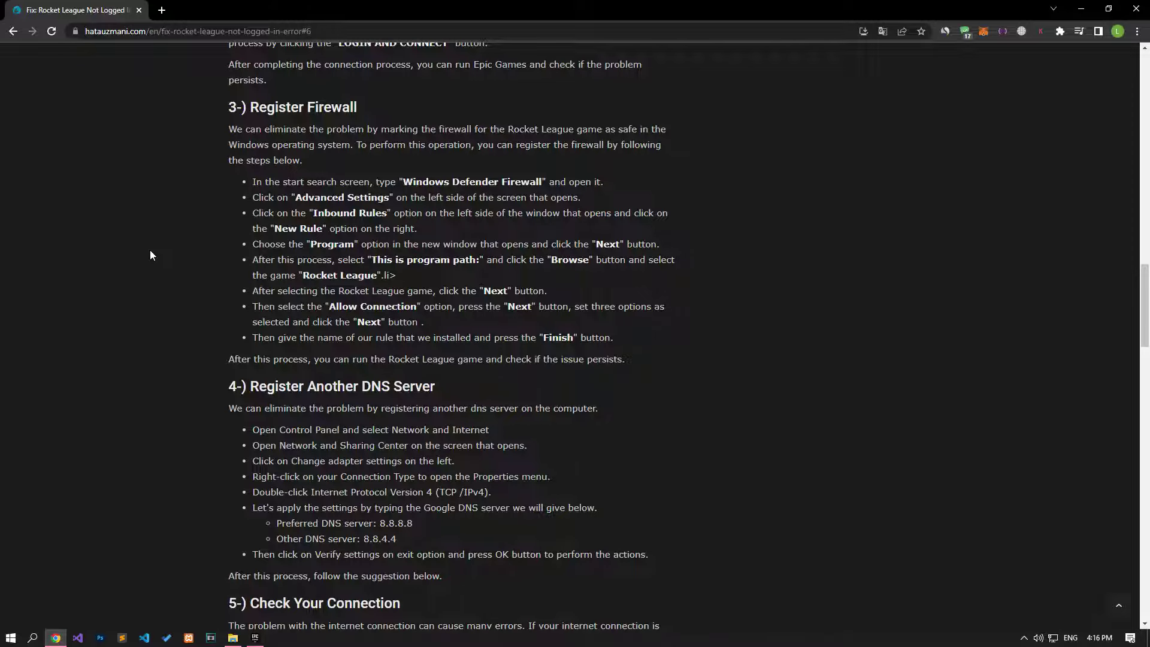
{"action": "key", "text": "super"}
{"action": "type", "text": "win"}
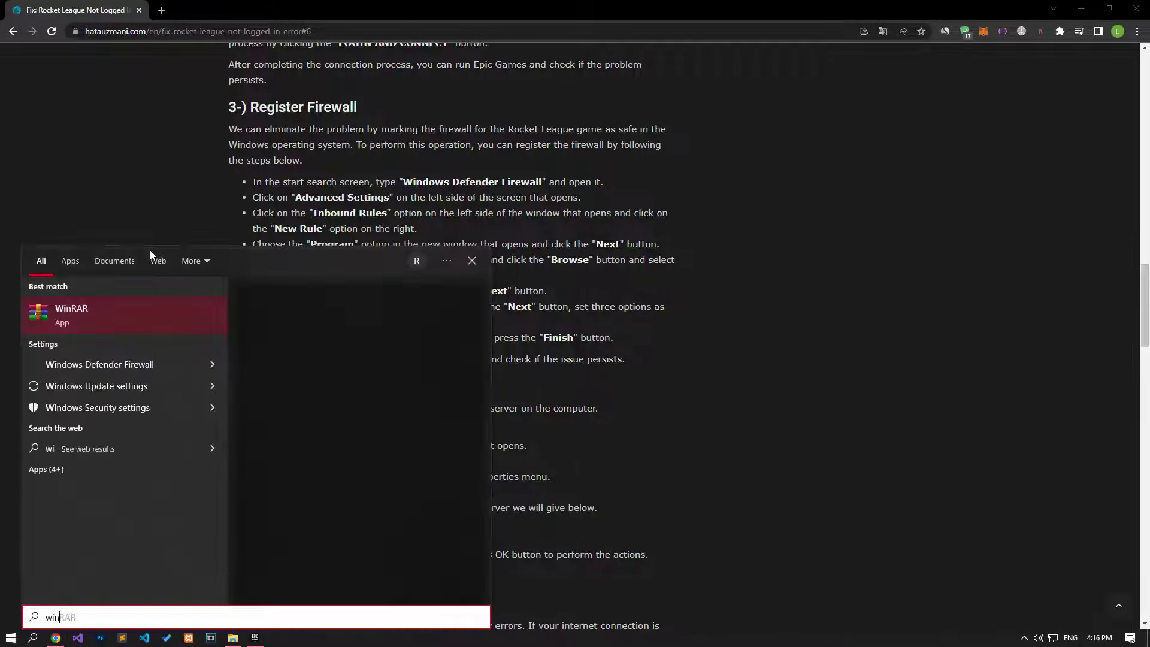
{"action": "type", "text": "dows defen"}
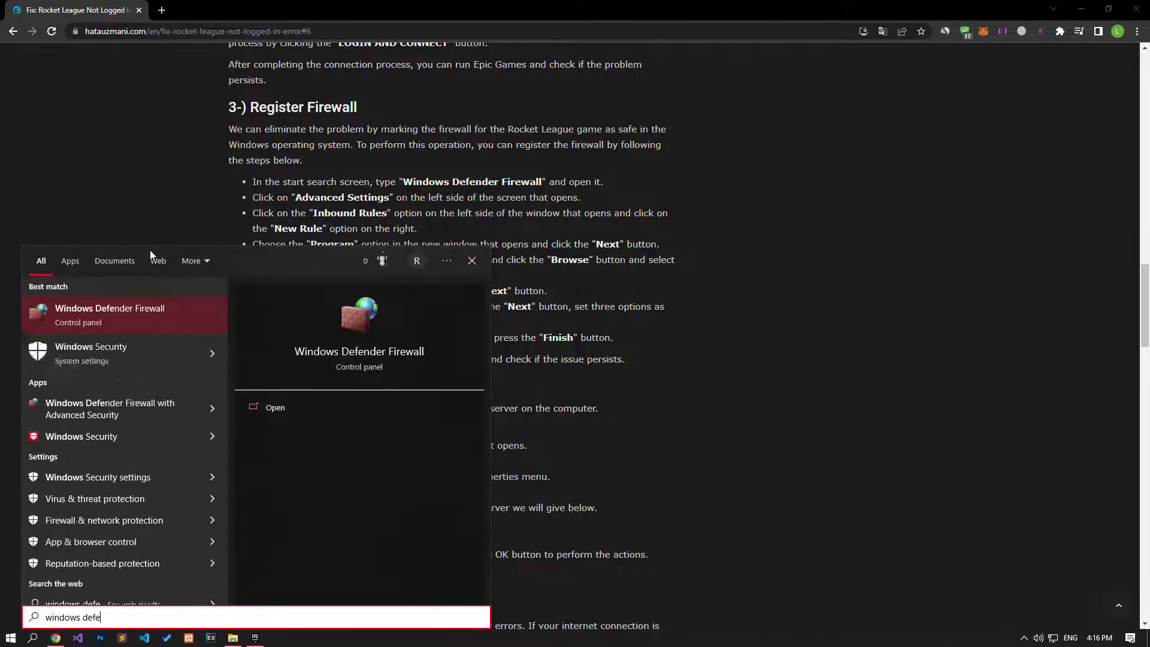
{"action": "left_click", "coordinate": [130, 316]}
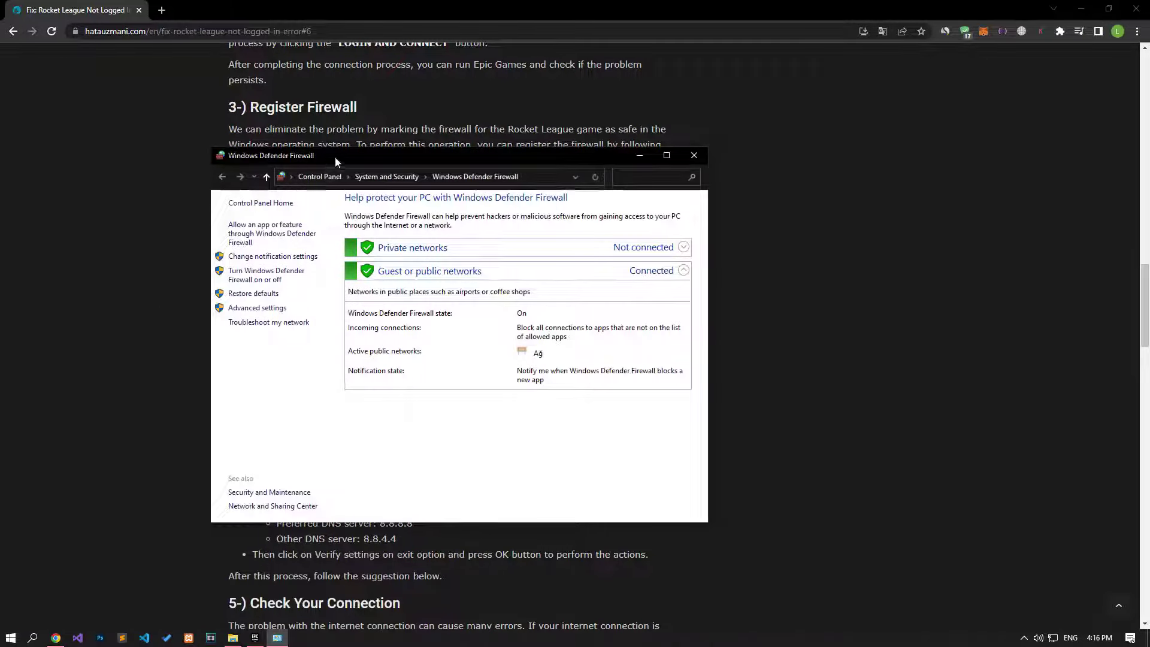
{"action": "left_click", "coordinate": [253, 307]}
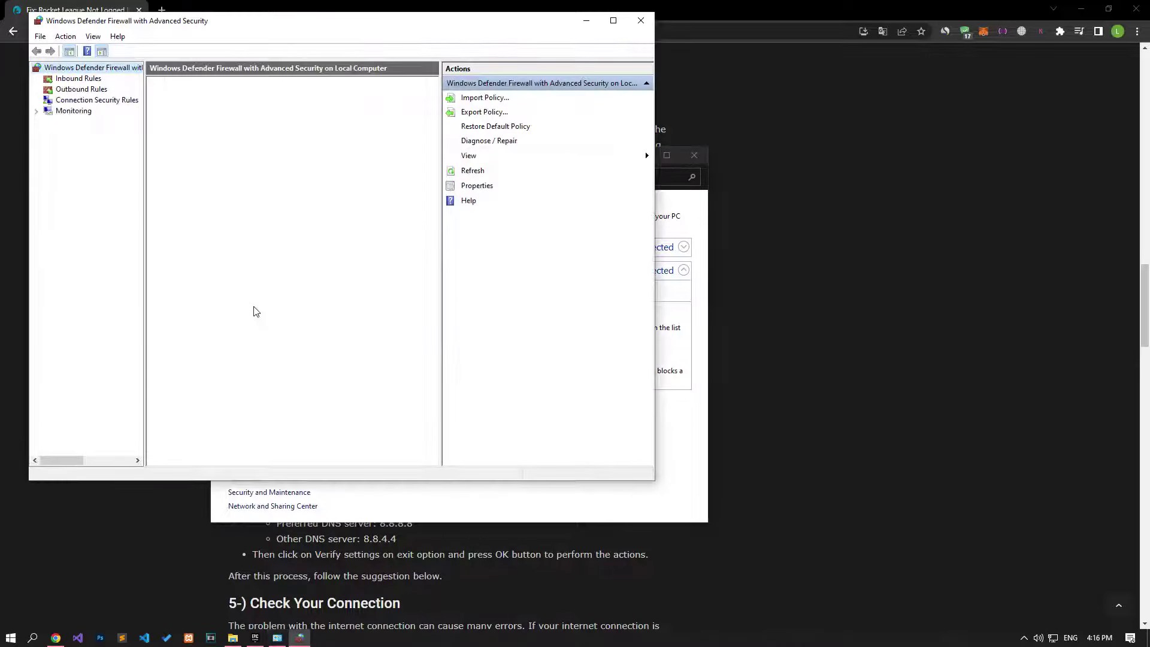
{"action": "left_click", "coordinate": [79, 79]}
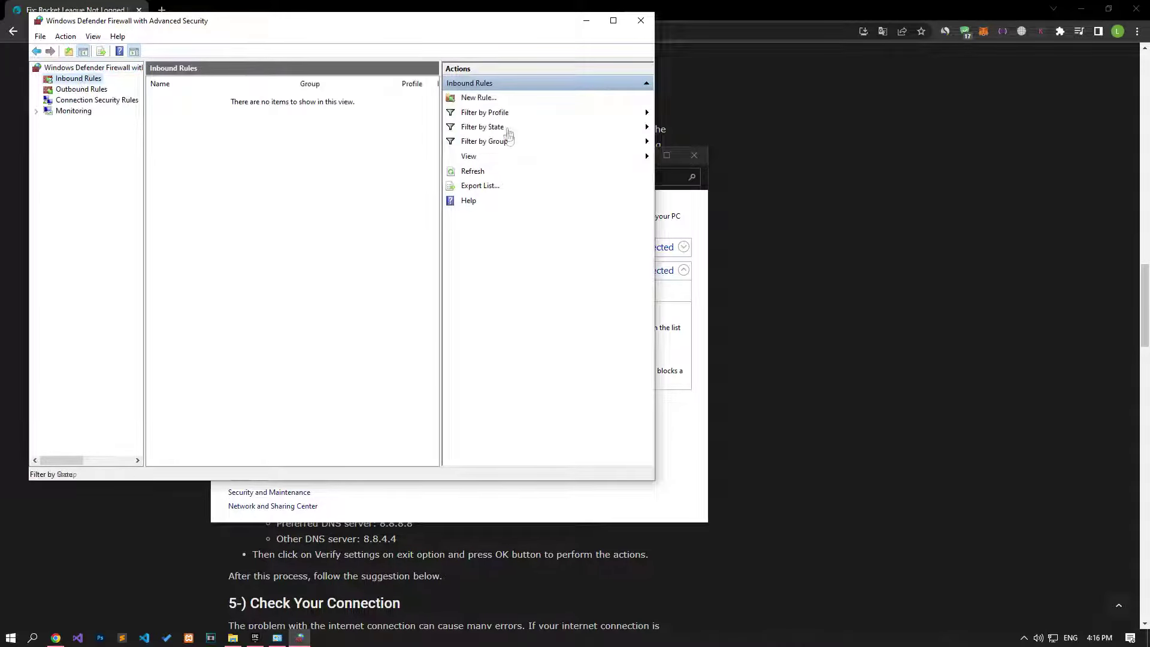
- Start a new program-based inbound rule and browse for the program it applies to
{"action": "left_click", "coordinate": [478, 99]}
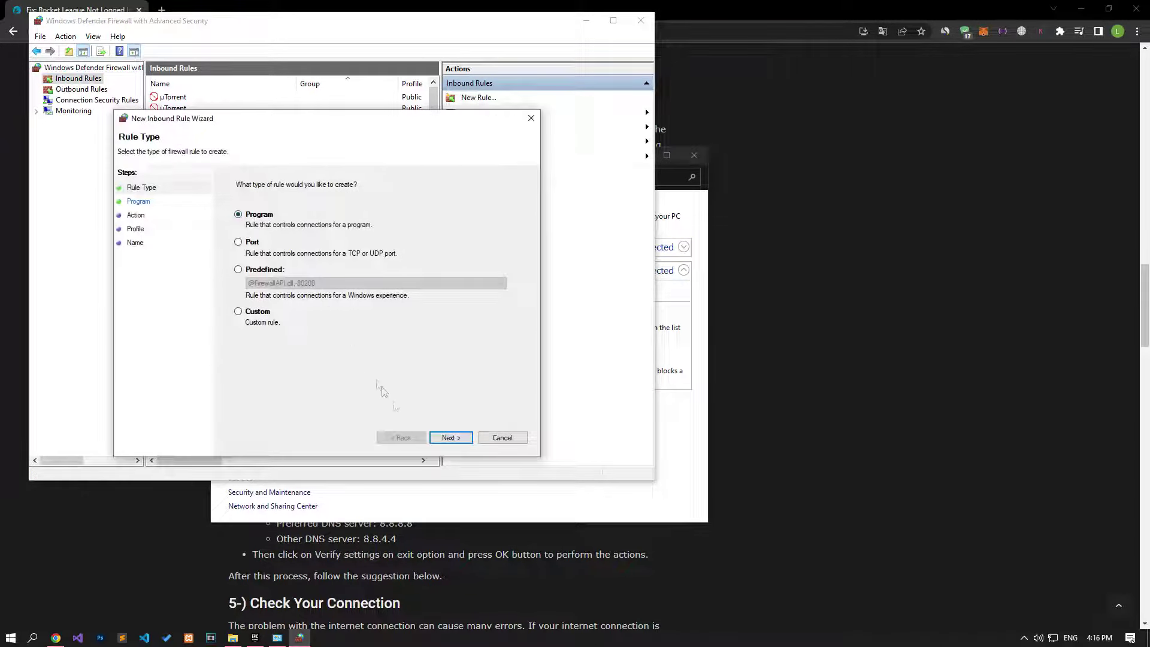
{"action": "left_click", "coordinate": [454, 442]}
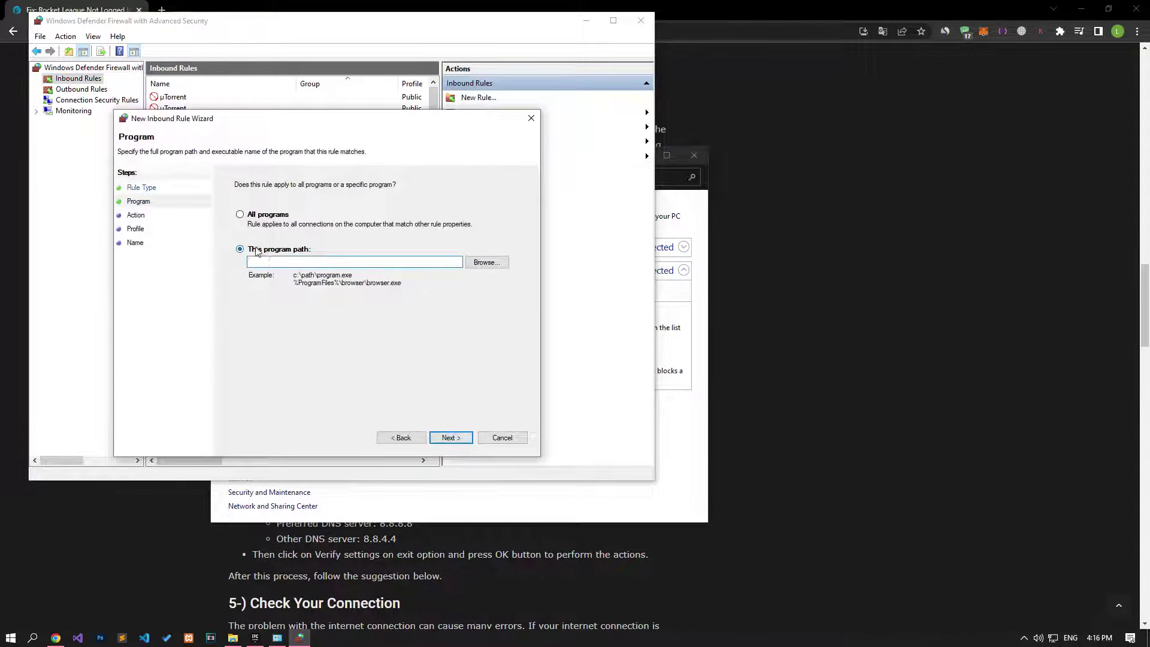
{"action": "left_click", "coordinate": [487, 264]}
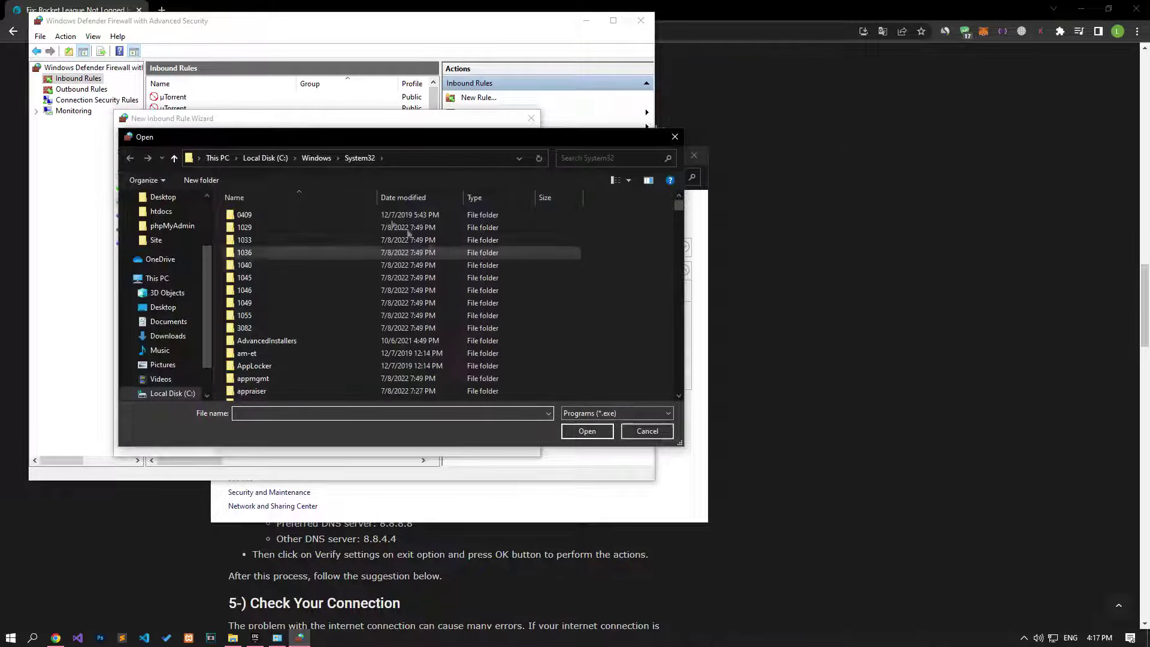
- Move the file browser from Local Disk (C:) to the Yerel Disk (D:) drive
{"action": "left_click", "coordinate": [265, 158]}
{"action": "scroll", "coordinate": [295, 359], "scroll_direction": "down", "scroll_amount": 3}
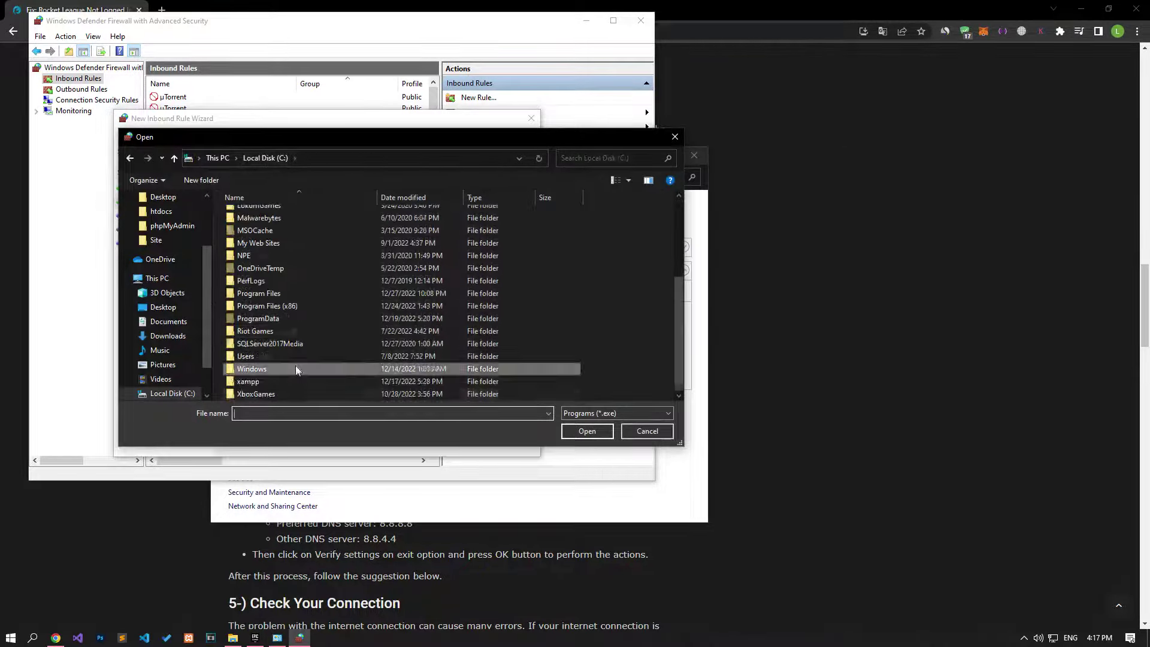
{"action": "double_click", "coordinate": [274, 292]}
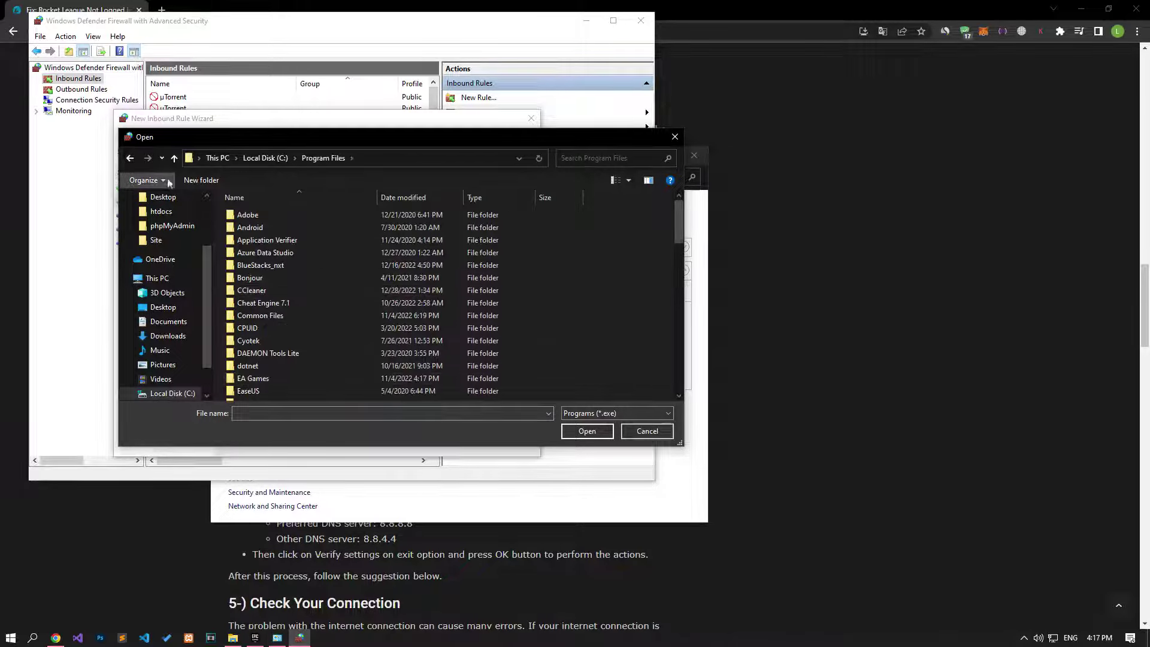
{"action": "scroll", "coordinate": [302, 283], "scroll_direction": "down", "scroll_amount": 5}
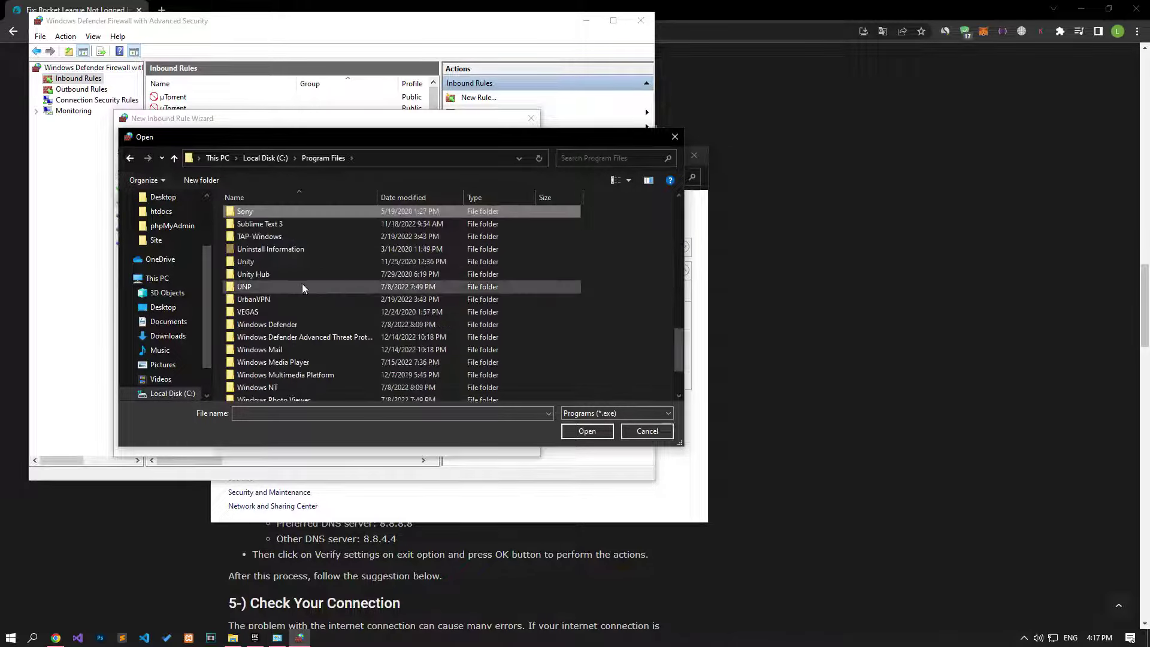
{"action": "left_click", "coordinate": [129, 158]}
{"action": "left_click", "coordinate": [217, 157]}
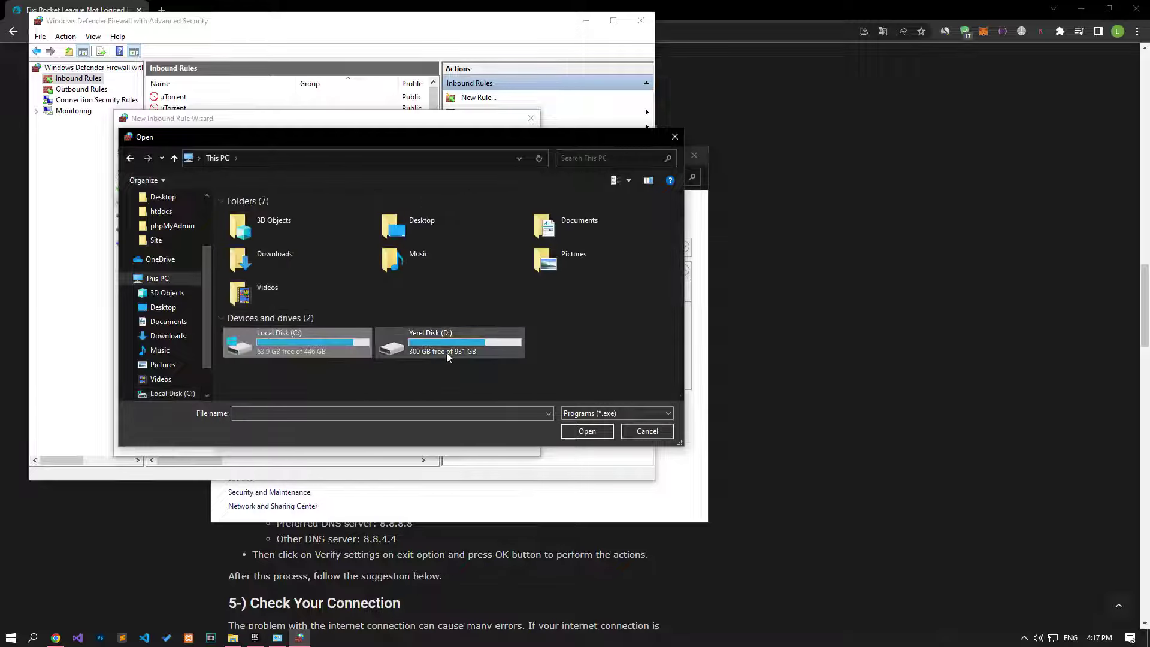
{"action": "double_click", "coordinate": [448, 352]}
{"action": "scroll", "coordinate": [299, 326], "scroll_direction": "down", "scroll_amount": 1}
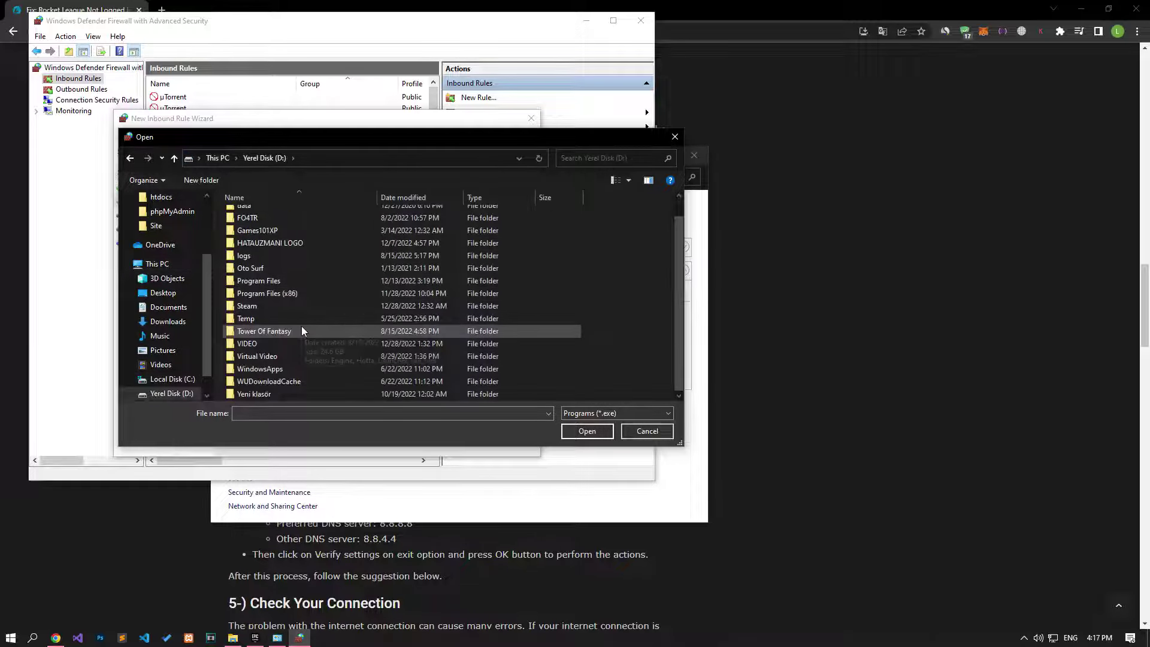
- Choose RocketLeague.exe from Steam\steamapps\common\rocketleague\Binaries\Win64 as the rule's program
{"action": "double_click", "coordinate": [264, 307]}
{"action": "double_click", "coordinate": [260, 217]}
{"action": "double_click", "coordinate": [257, 216]}
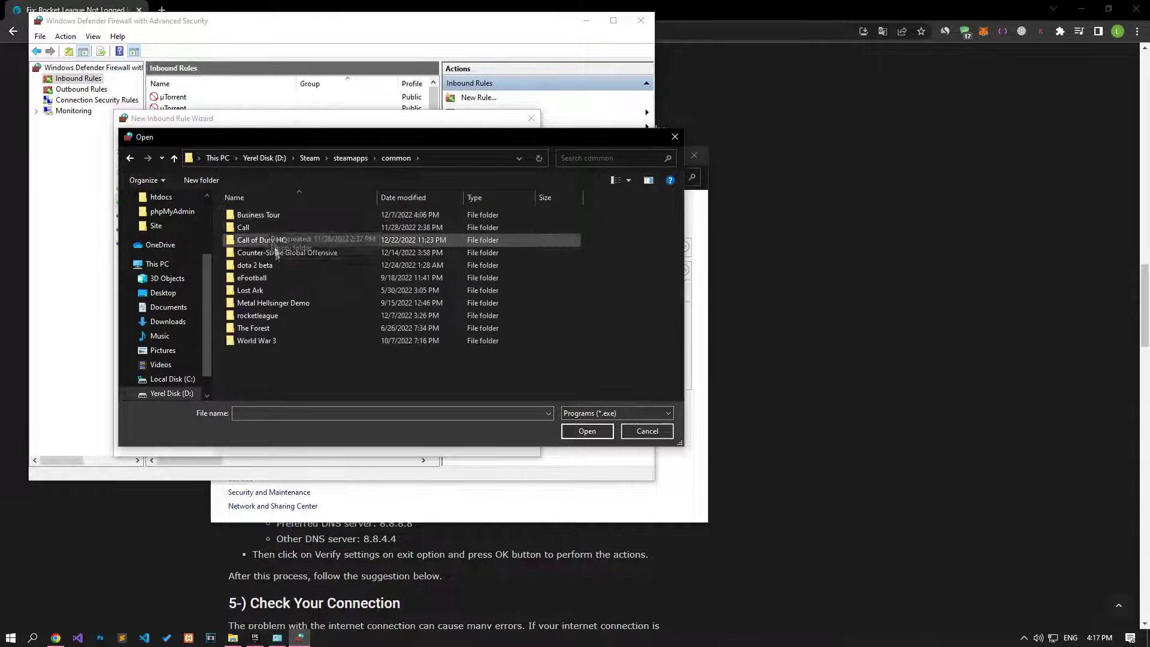
{"action": "key", "text": "r"}
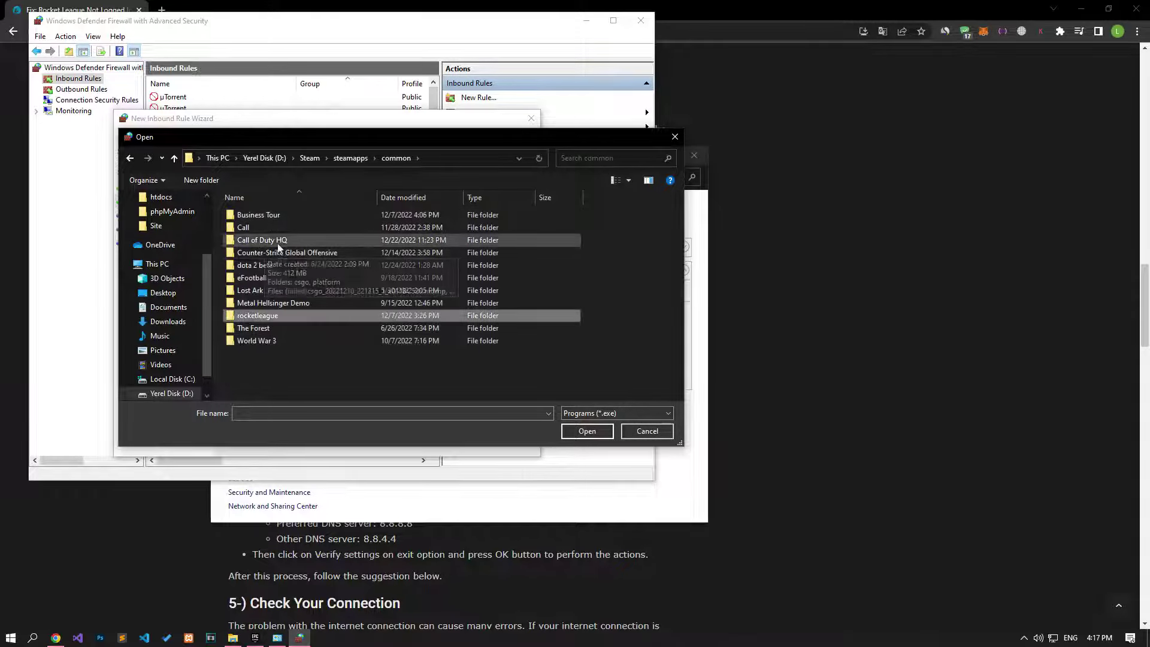
{"action": "double_click", "coordinate": [276, 316]}
{"action": "double_click", "coordinate": [247, 215]}
{"action": "left_click", "coordinate": [246, 217]}
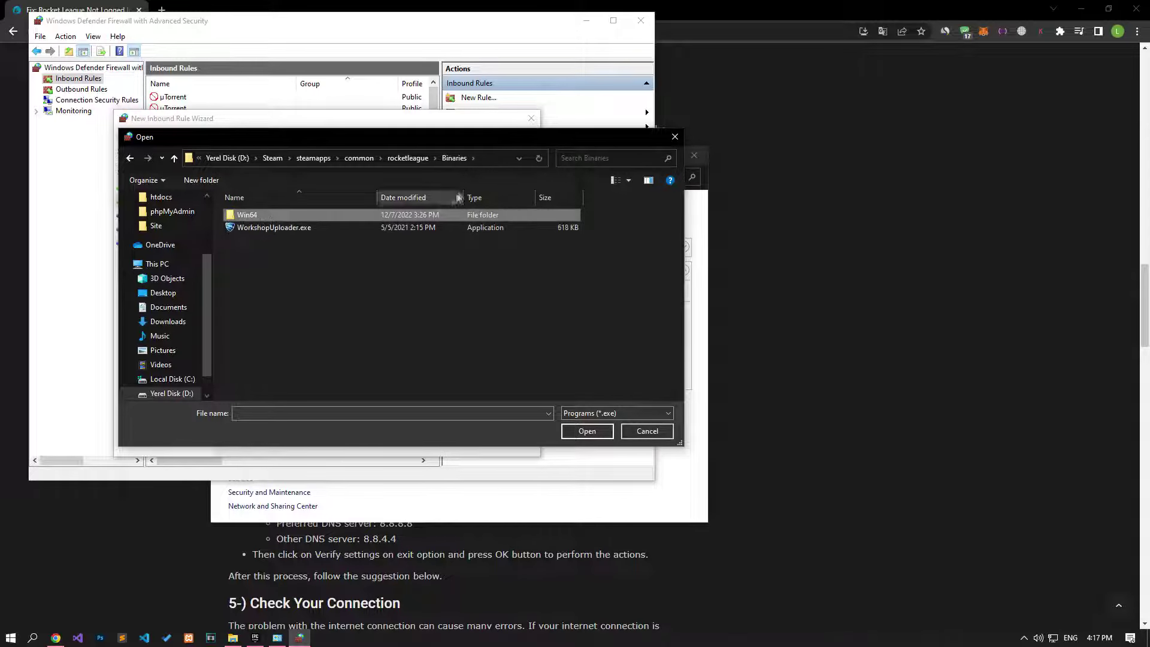
{"action": "double_click", "coordinate": [295, 214]}
{"action": "left_click", "coordinate": [282, 217]}
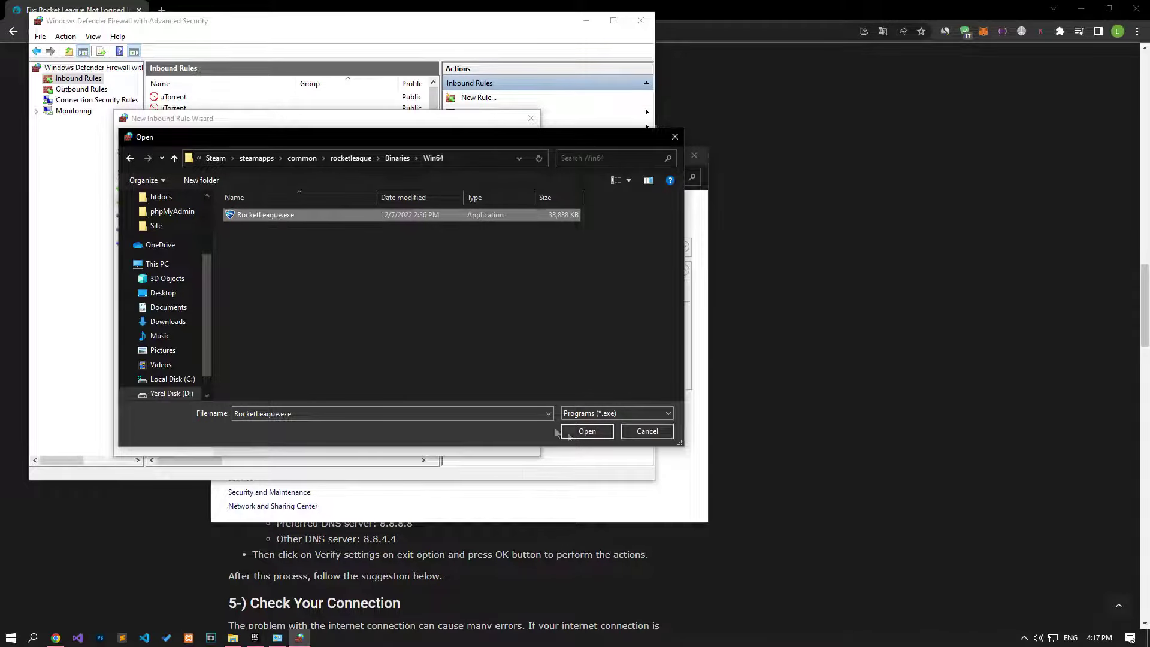
{"action": "left_click", "coordinate": [587, 431]}
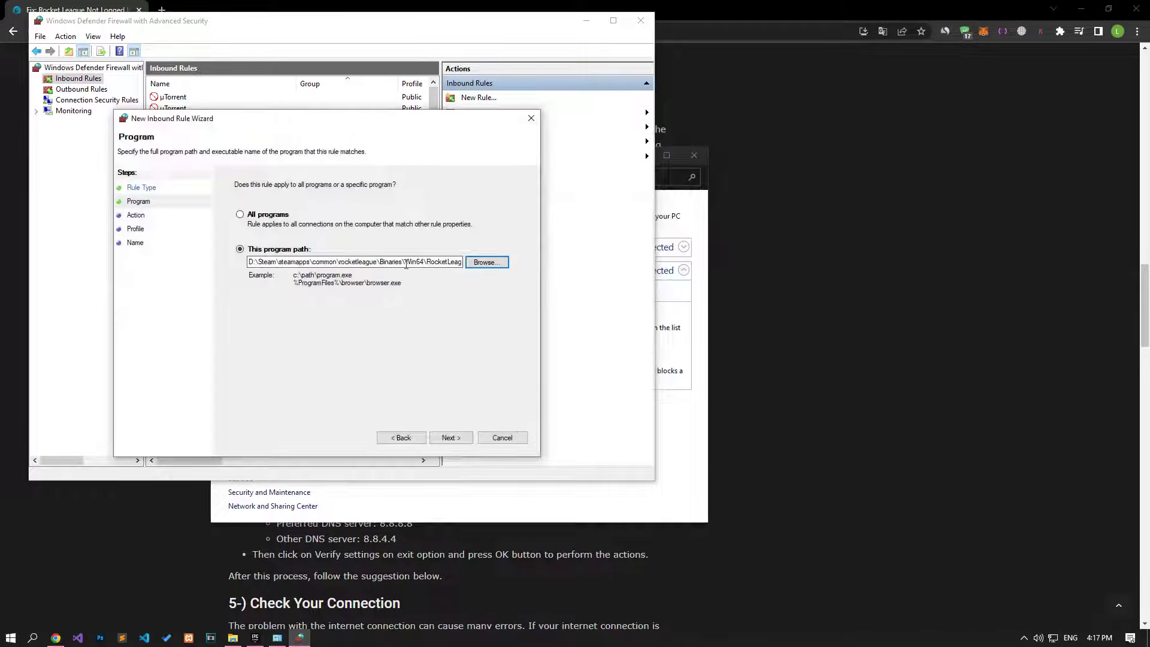
- Accept the RocketLeague.exe path, allow the connection, and keep all three network profiles
{"action": "left_click_drag", "start_coordinate": [379, 262], "coordinate": [464, 262]}
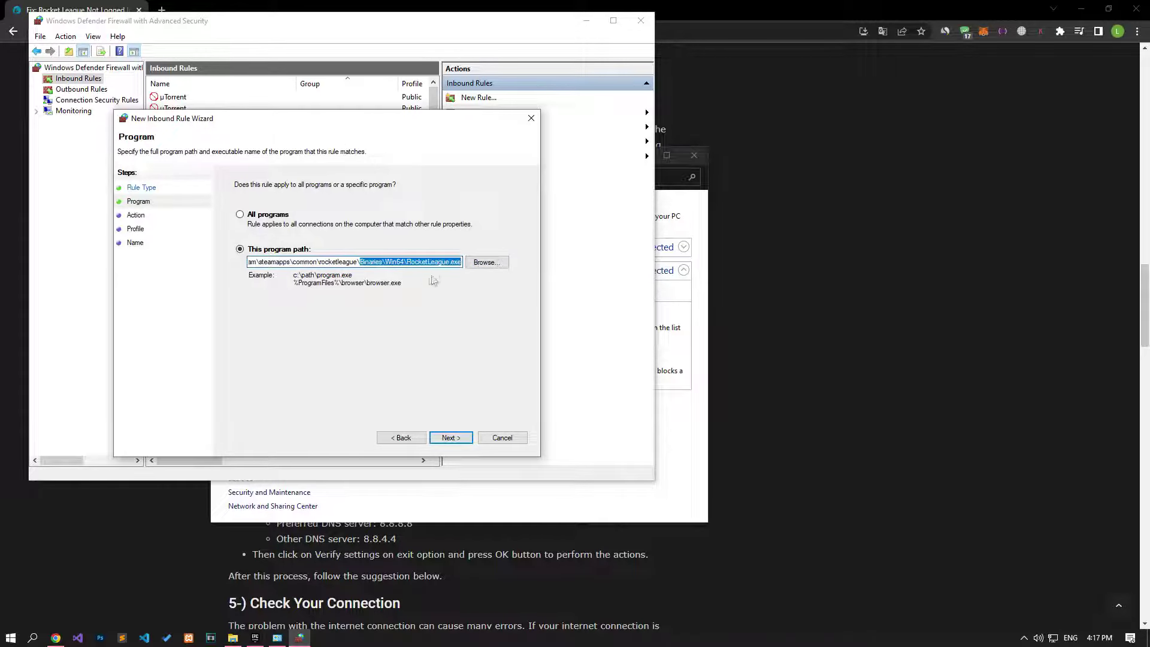
{"action": "left_click", "coordinate": [453, 438]}
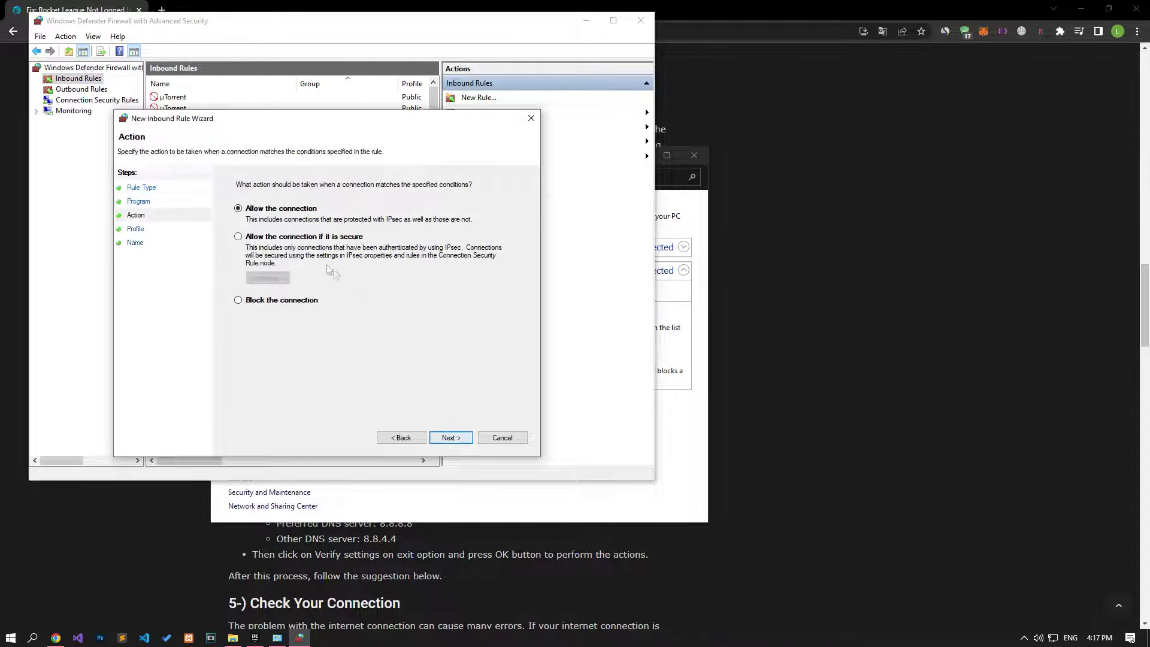
{"action": "left_click", "coordinate": [455, 437]}
{"action": "left_click", "coordinate": [458, 436]}
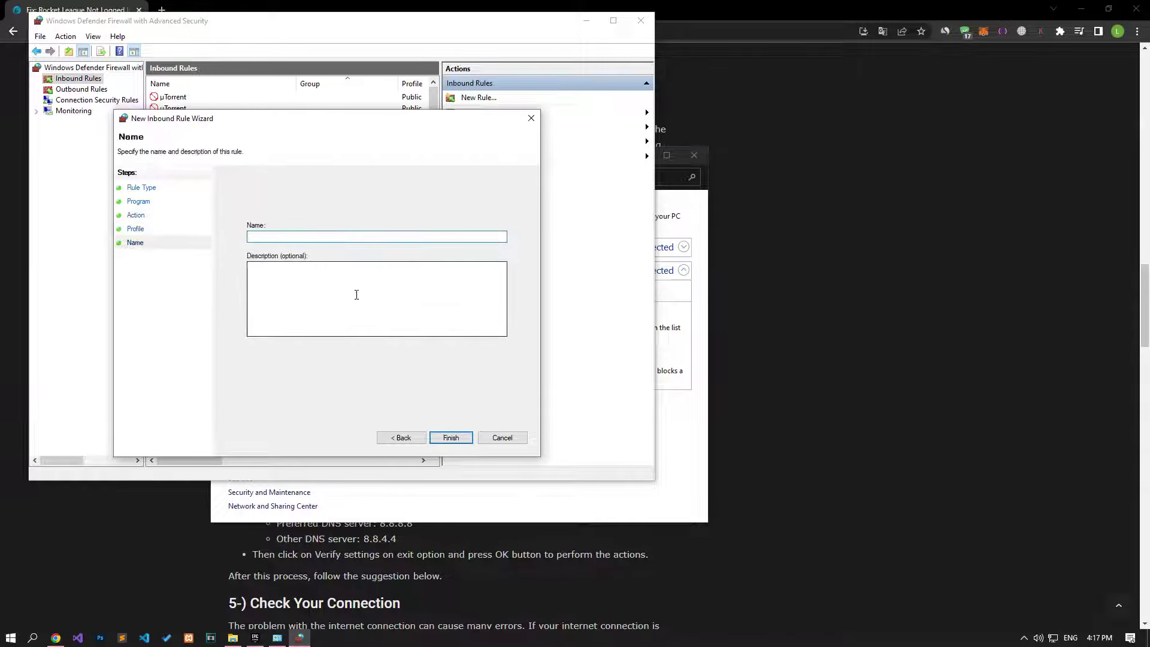
- Name the rule 'Rocket League', finish it, and confirm it in the Inbound Rules list
{"action": "type", "text": "Rocket League"}
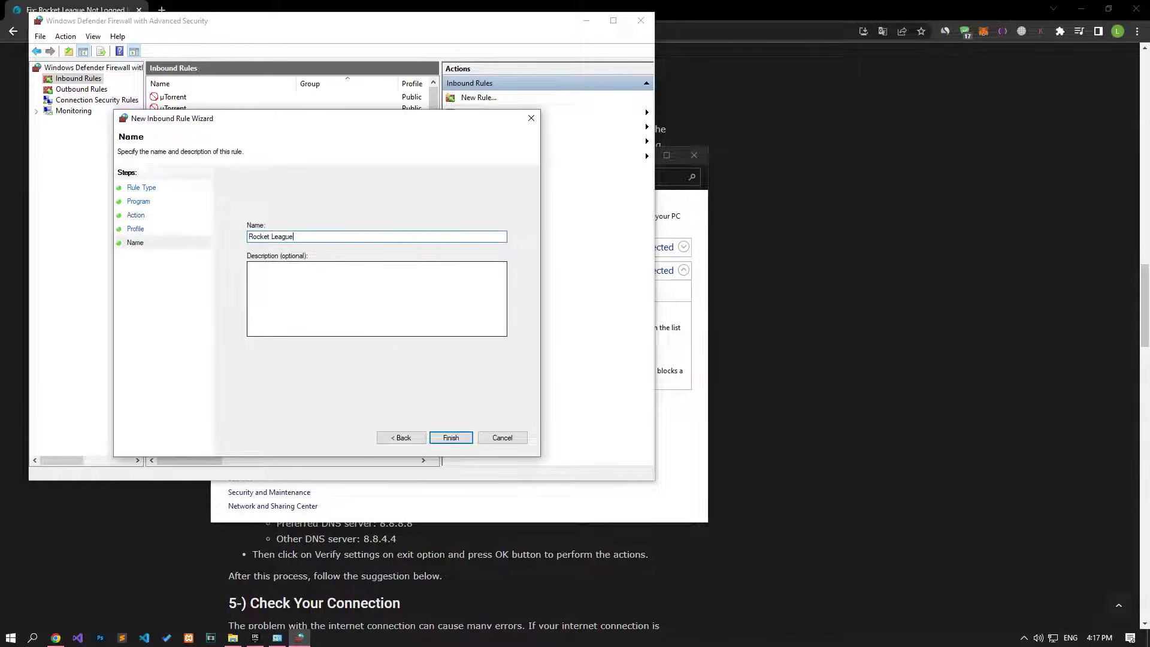
{"action": "left_click", "coordinate": [440, 440]}
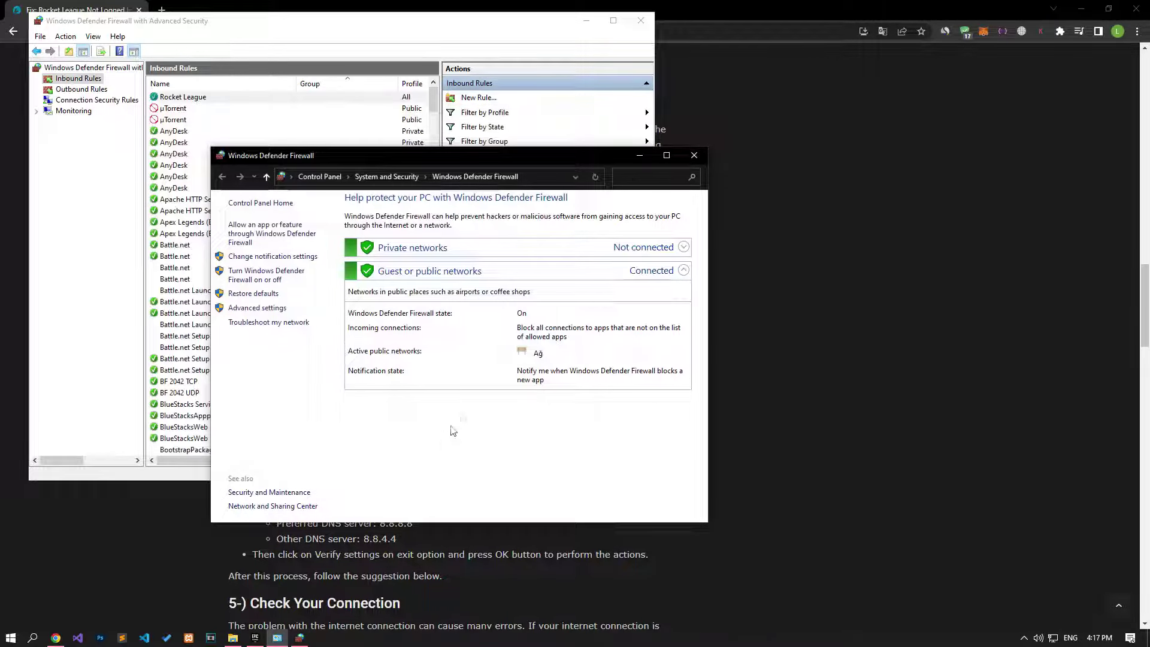
{"action": "left_click", "coordinate": [694, 156]}
{"action": "left_click", "coordinate": [211, 96]}
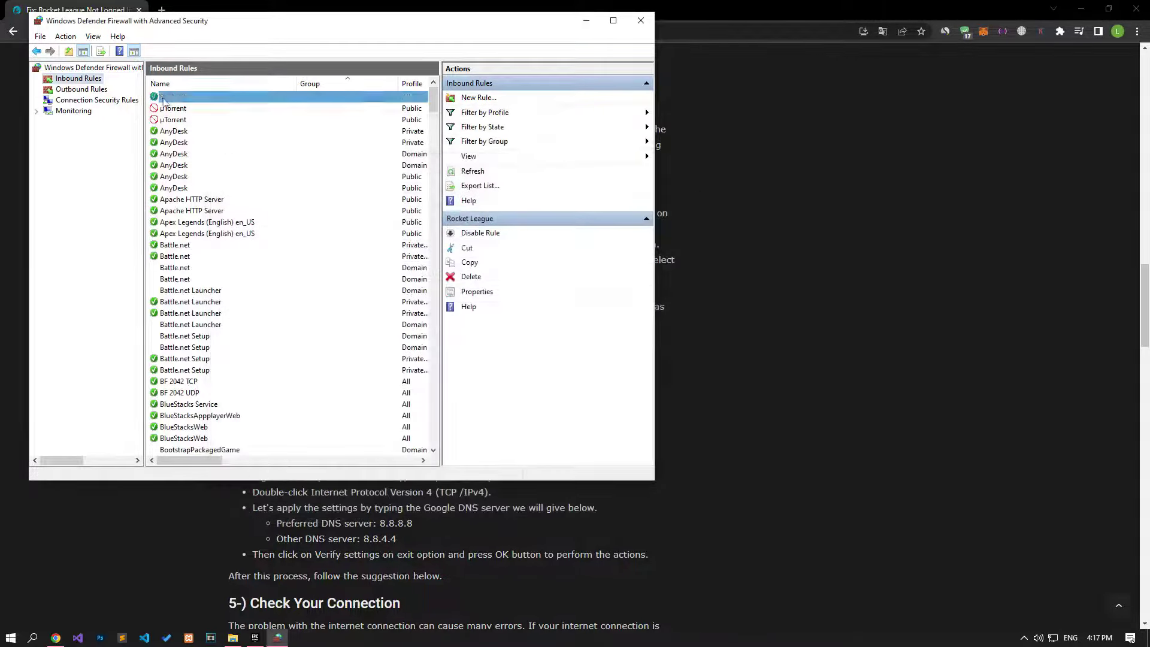
- Close the firewall console and scroll the article to Register Another DNS Server
{"action": "left_click", "coordinate": [638, 26]}
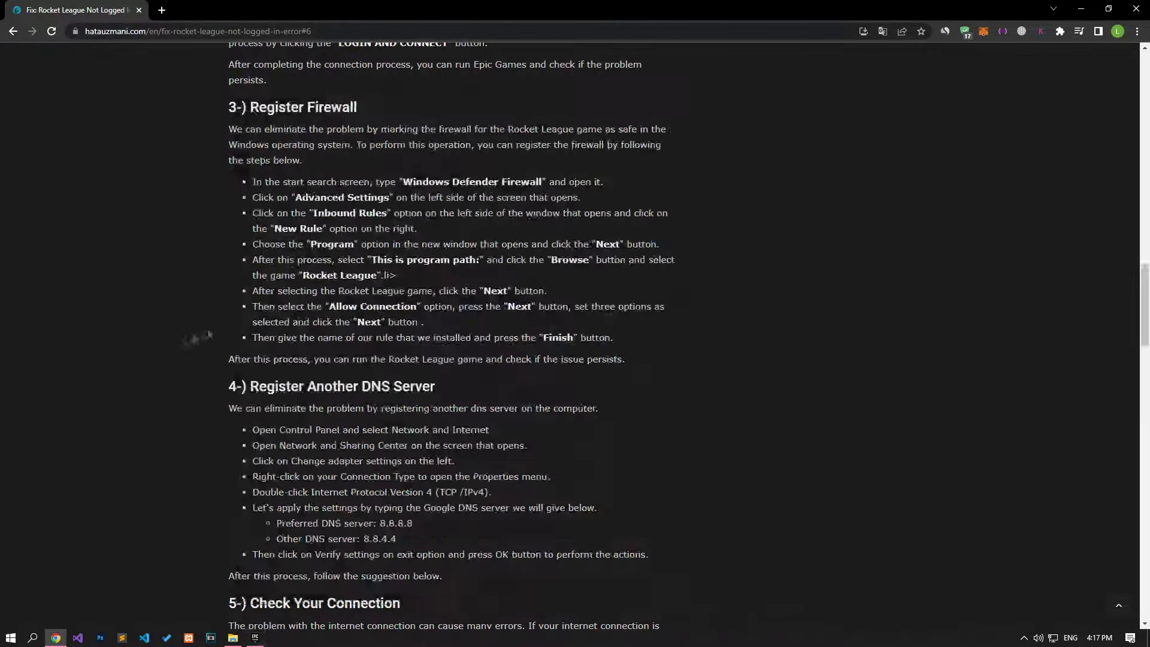
{"action": "scroll", "coordinate": [165, 353], "scroll_direction": "down", "scroll_amount": 5}
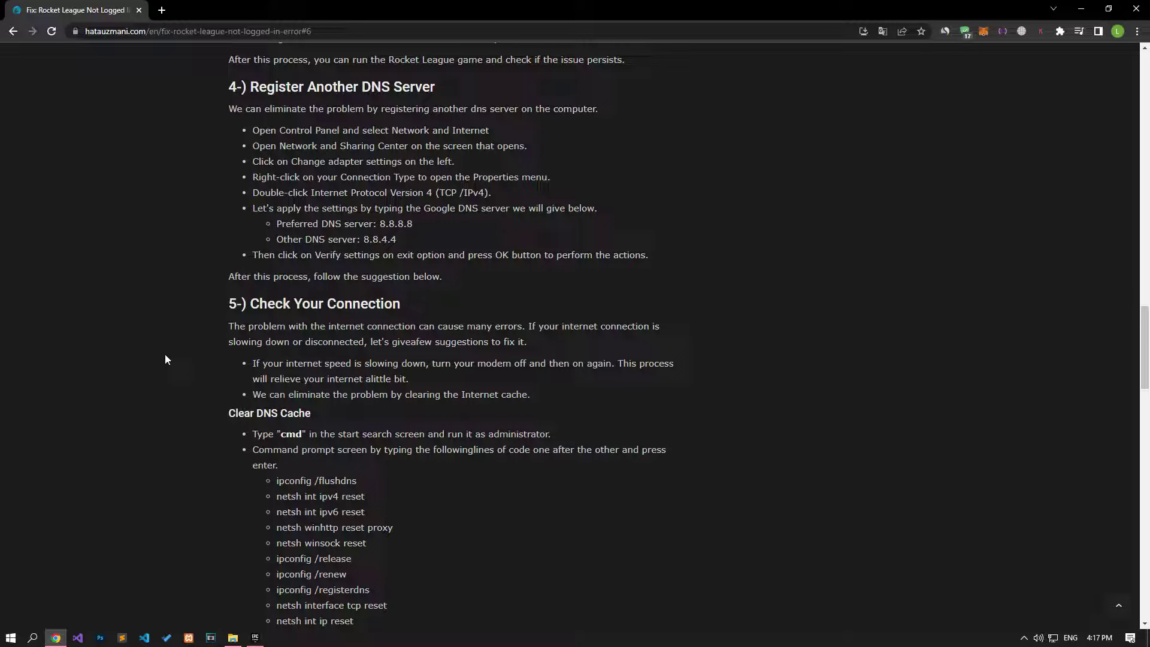
- Open the Ethernet adapter's properties from Network & Internet adapter options
{"action": "right_click", "coordinate": [1051, 639]}
{"action": "left_click", "coordinate": [1053, 620]}
{"action": "scroll", "coordinate": [671, 418], "scroll_direction": "down", "scroll_amount": 1}
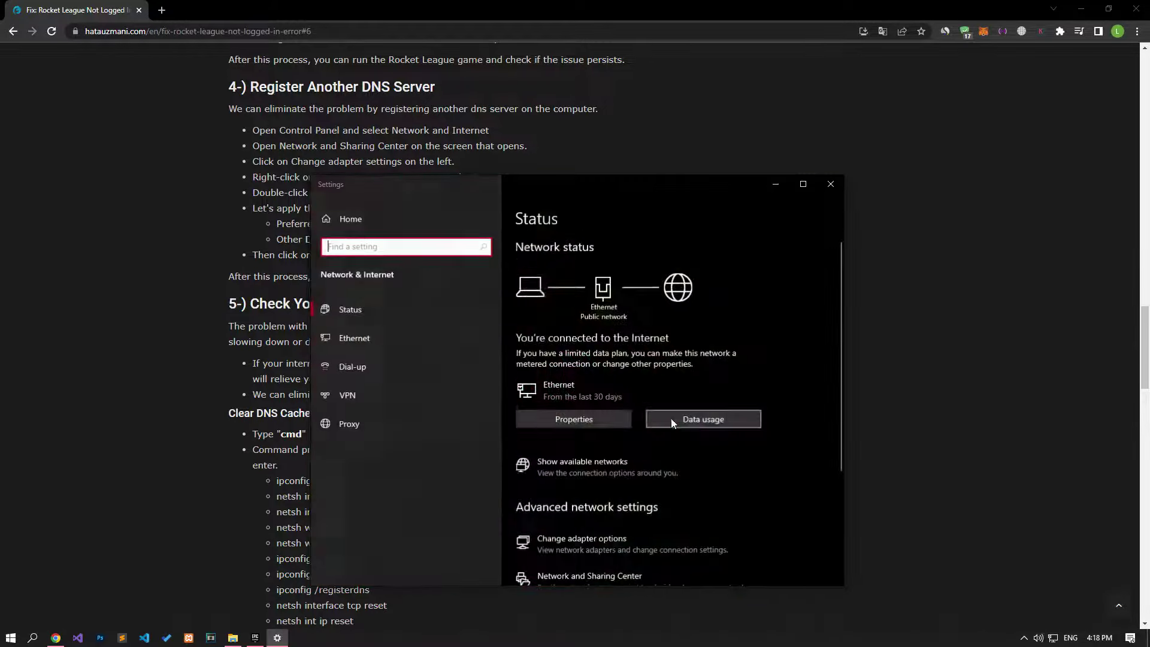
{"action": "left_click", "coordinate": [604, 479]}
{"action": "right_click", "coordinate": [285, 224]}
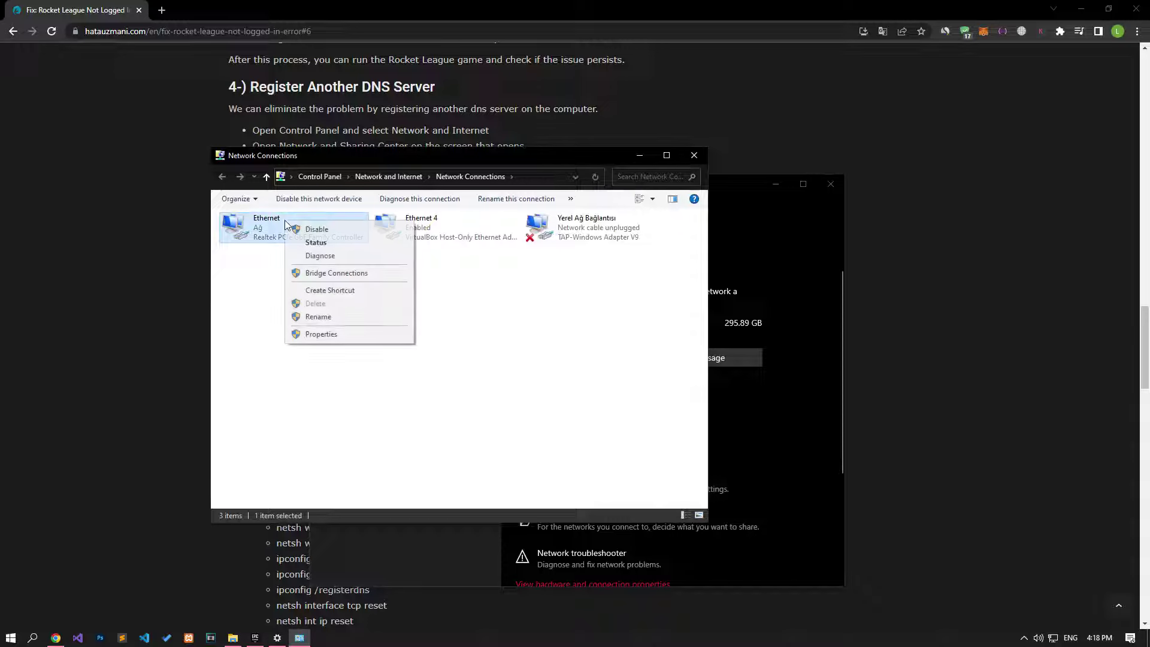
{"action": "left_click", "coordinate": [333, 336]}
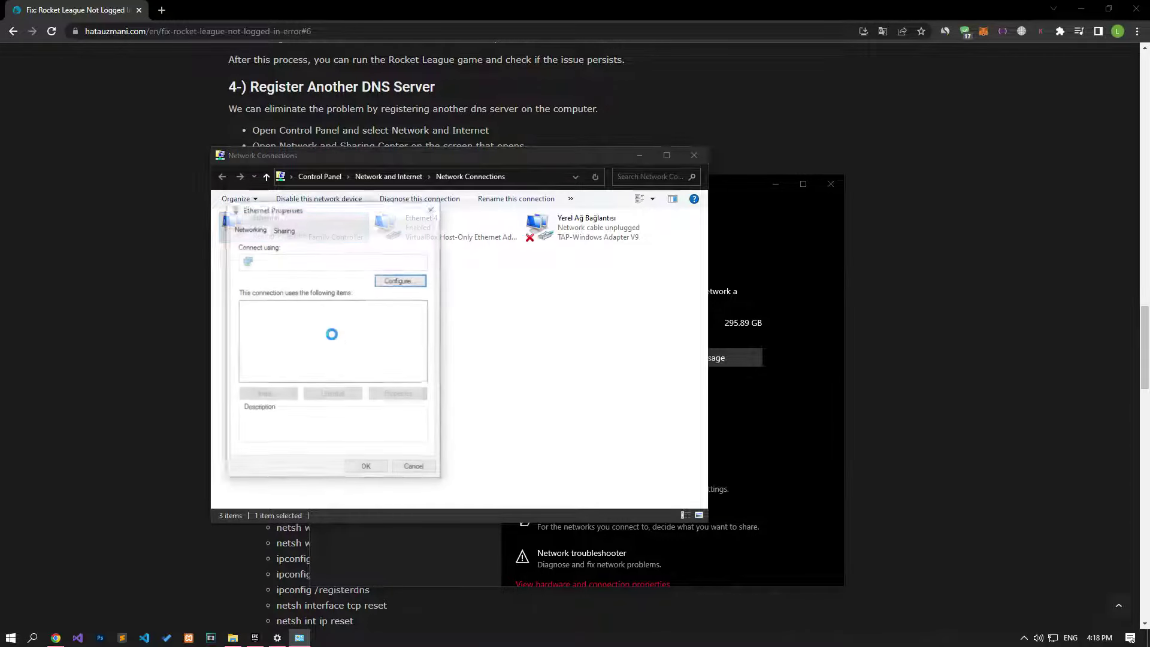
- Set IPv4 DNS to 8.8.8.8 preferred and 8.8.4.4 alternate, saving and closing the dialogs
{"action": "left_click", "coordinate": [354, 347]}
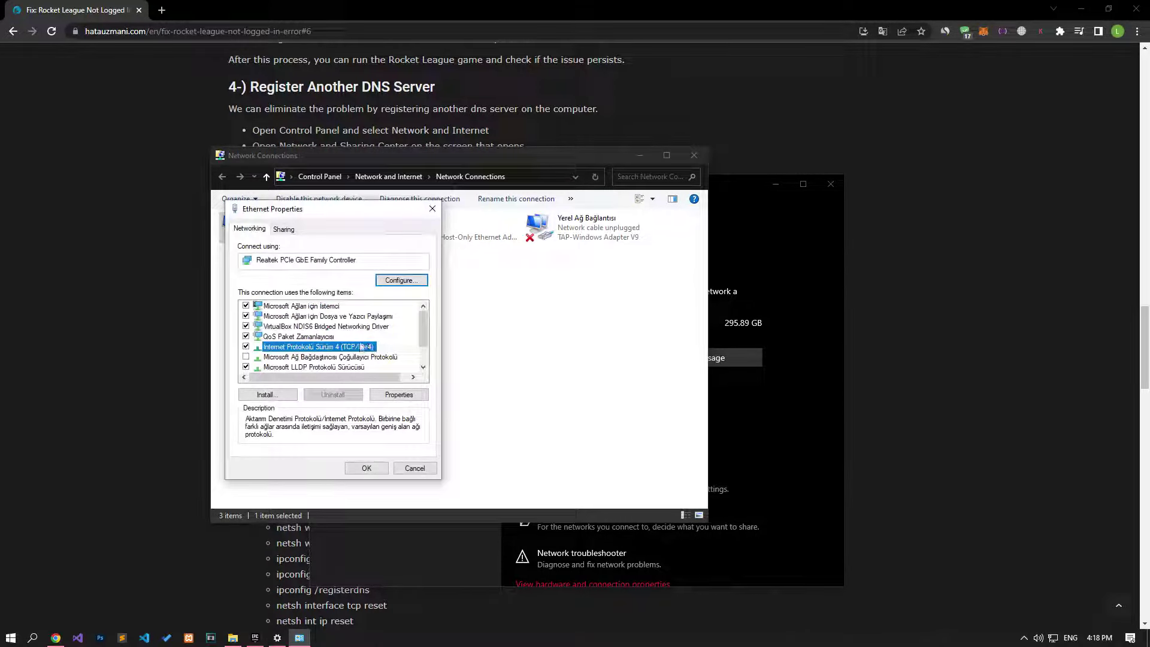
{"action": "double_click", "coordinate": [362, 352]}
{"action": "left_click", "coordinate": [279, 422]}
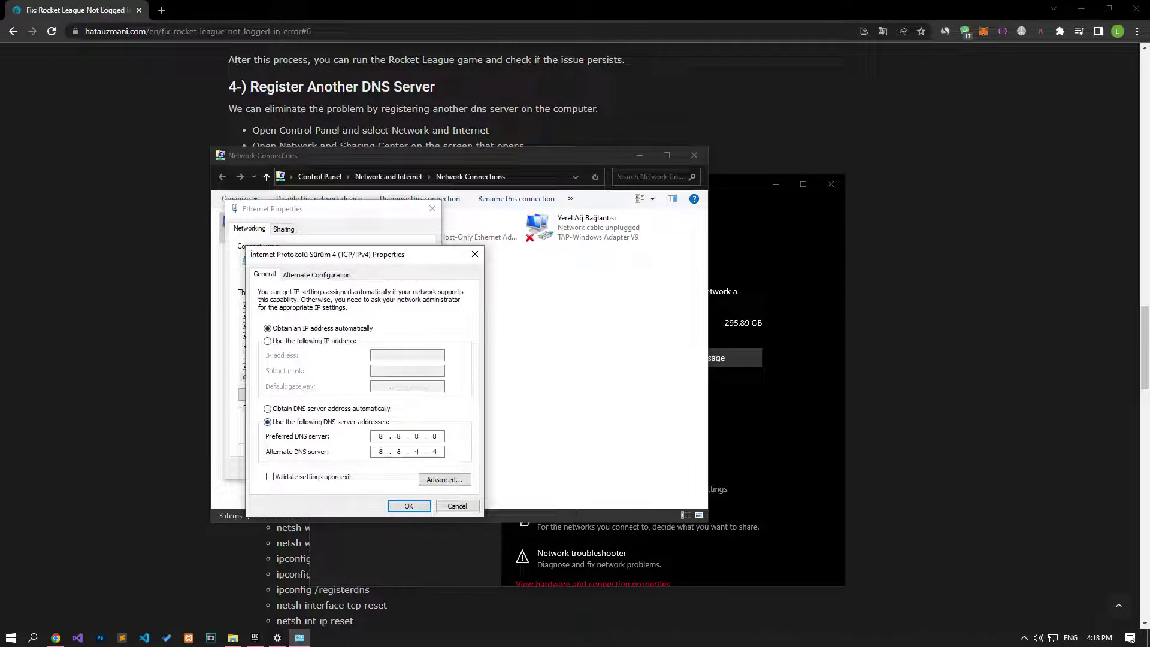
{"action": "left_click", "coordinate": [395, 508]}
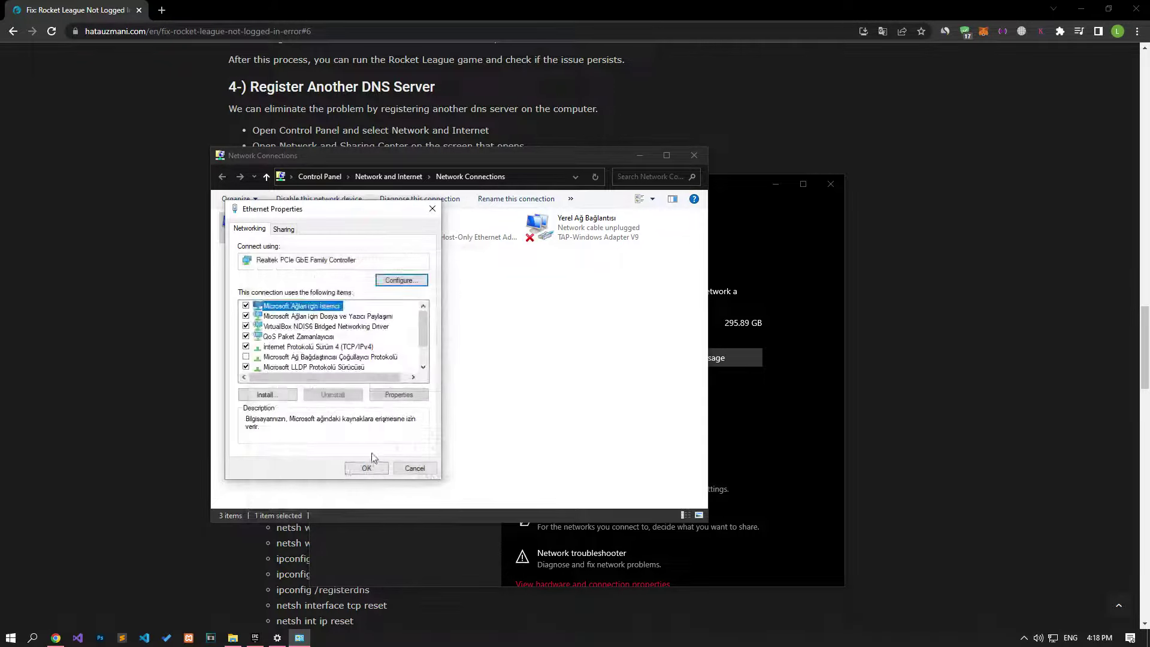
{"action": "left_click", "coordinate": [369, 466]}
{"action": "left_click", "coordinate": [694, 156]}
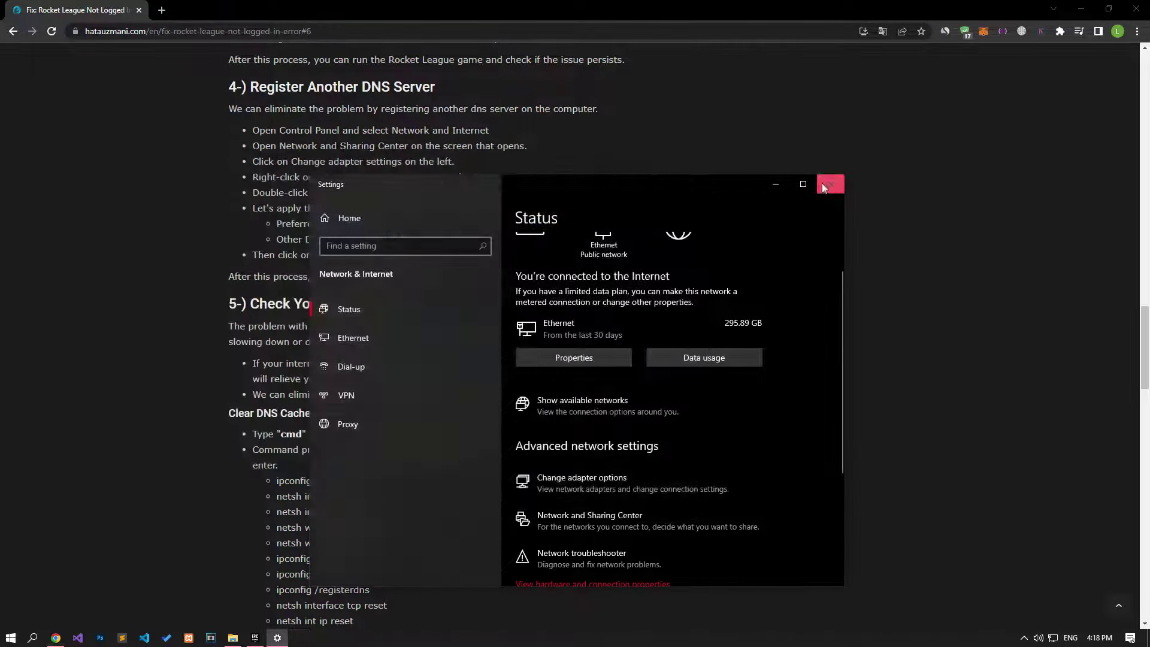
- Close network settings and launch Command Prompt as administrator via 'cmd'
{"action": "left_click", "coordinate": [830, 183]}
{"action": "scroll", "coordinate": [455, 359], "scroll_direction": "down", "scroll_amount": 3}
{"action": "left_click", "coordinate": [11, 637]}
{"action": "type", "text": "cmd"}
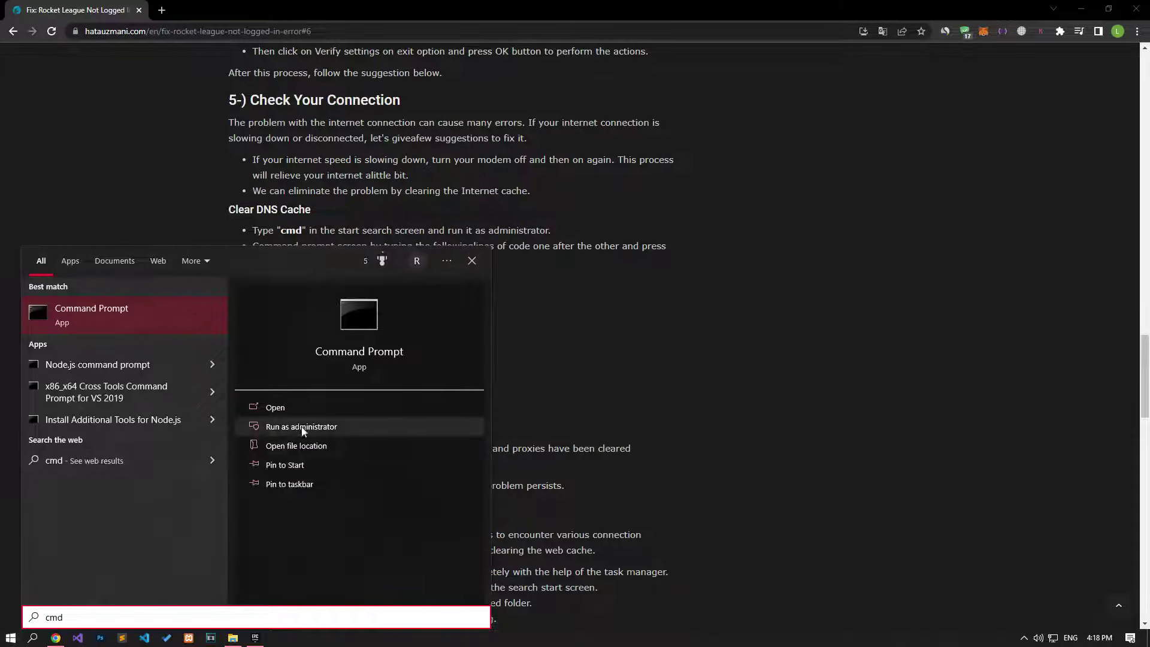
{"action": "left_click", "coordinate": [301, 427]}
- Run the article's netsh and ipconfig network-reset commands in Command Prompt, then close it
{"action": "triple_click", "coordinate": [320, 308]}
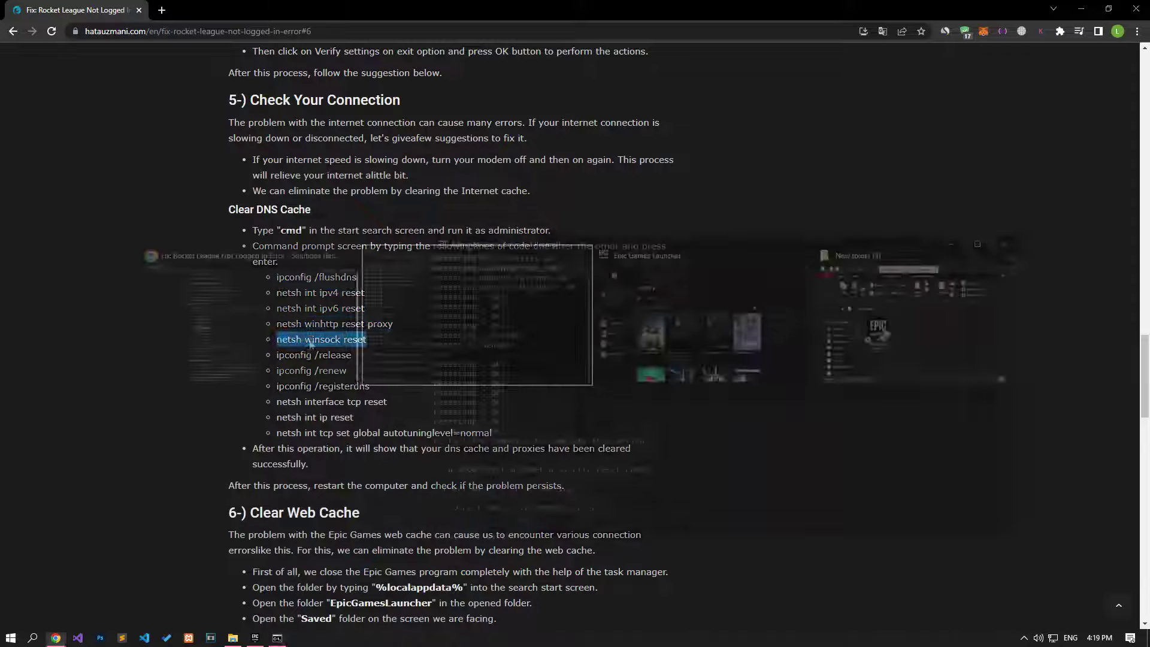
{"action": "triple_click", "coordinate": [312, 355]}
{"action": "triple_click", "coordinate": [310, 370]}
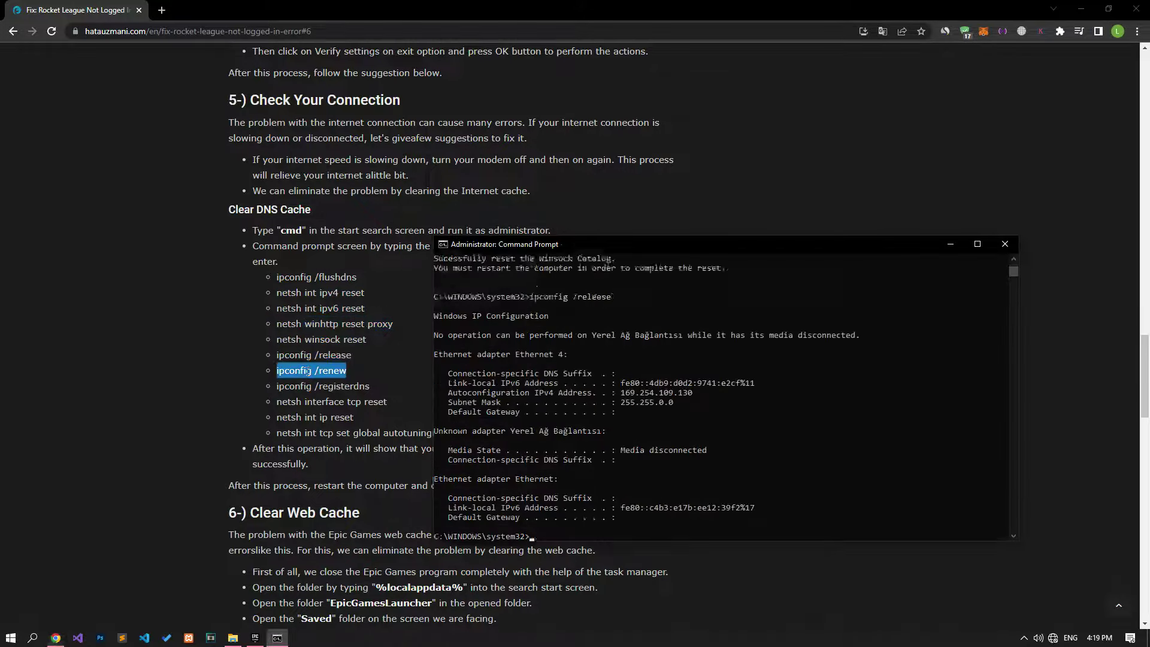
{"action": "triple_click", "coordinate": [322, 386]}
{"action": "triple_click", "coordinate": [331, 401]}
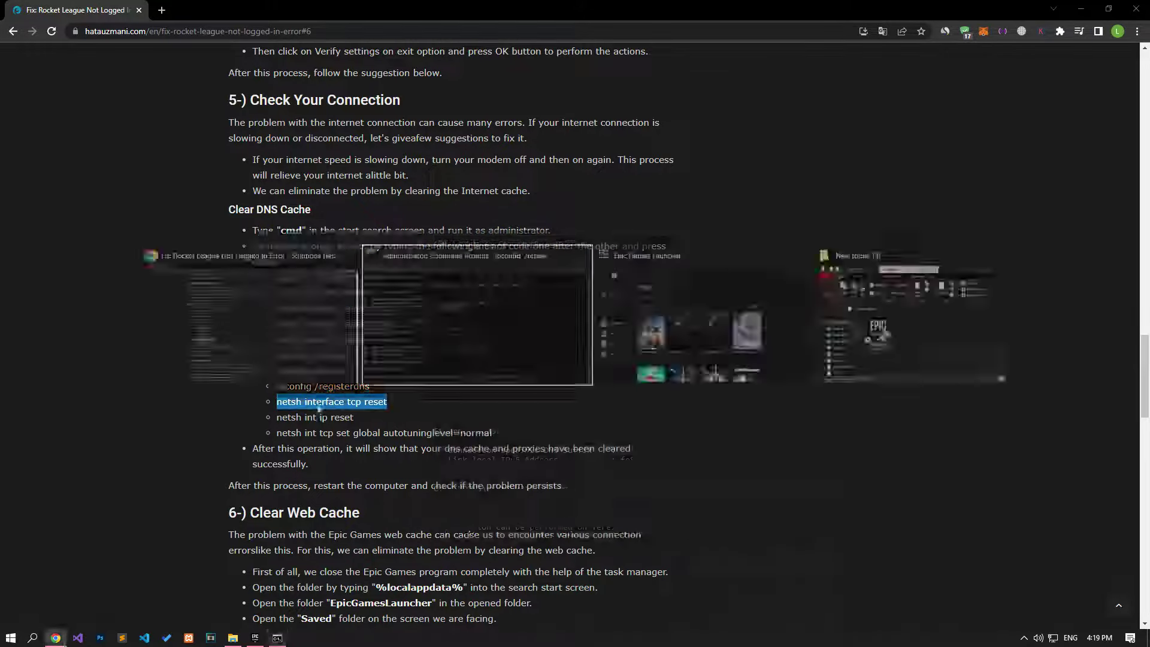
{"action": "triple_click", "coordinate": [324, 417]}
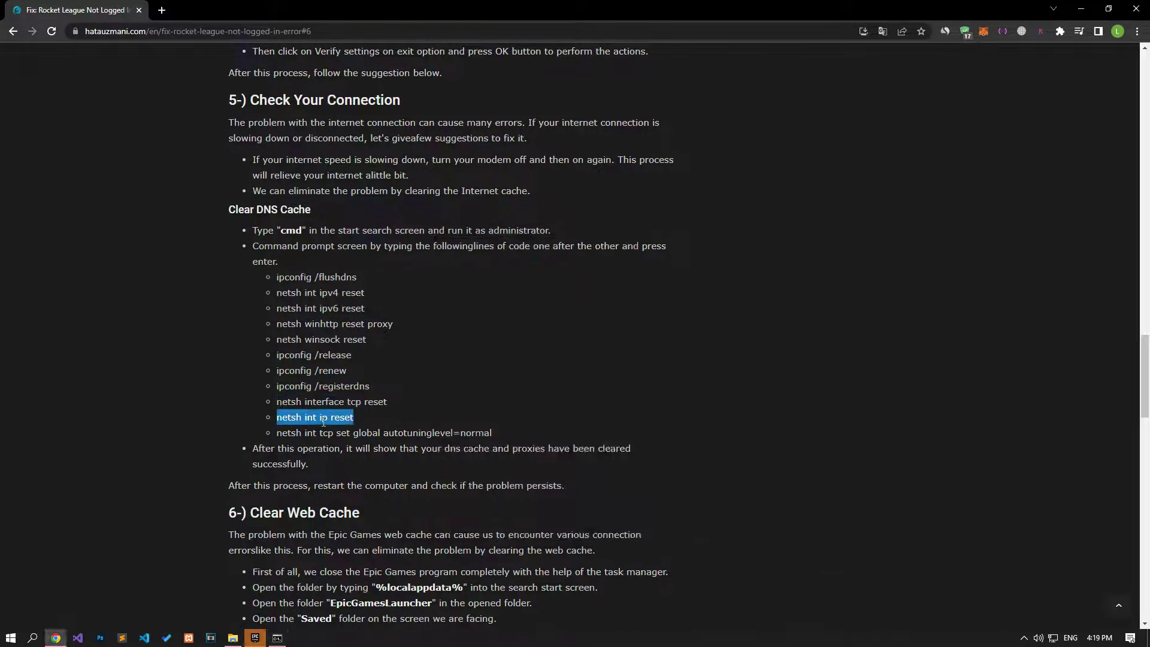
{"action": "triple_click", "coordinate": [354, 432]}
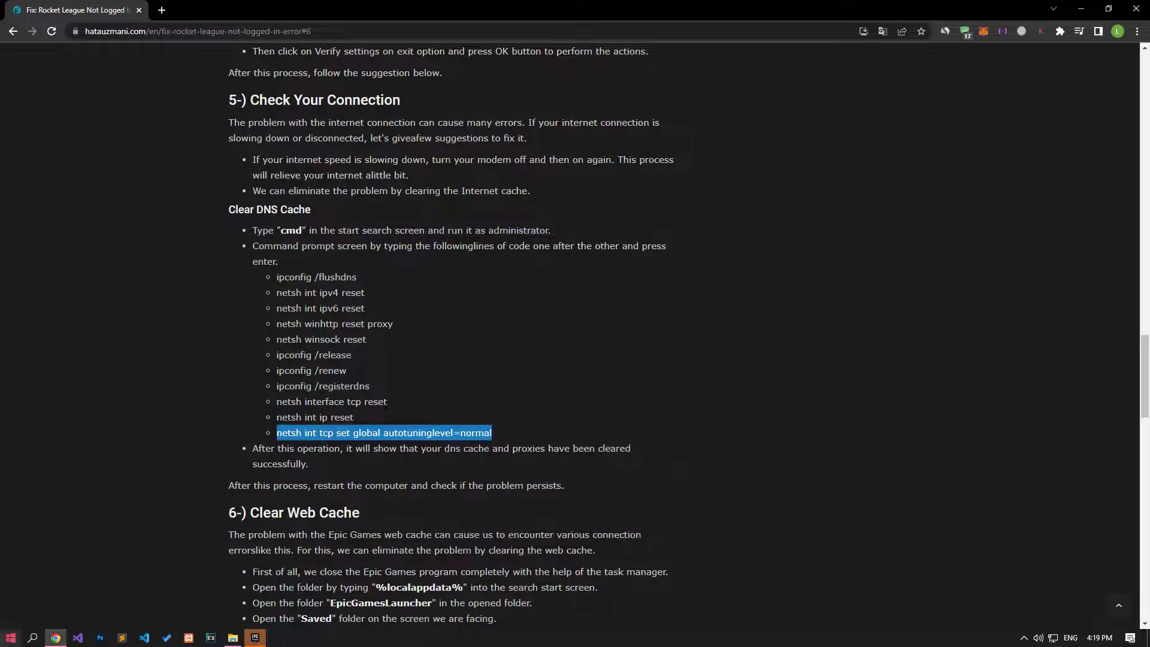
{"action": "left_click", "coordinate": [11, 637]}
- Skip the restart from the Start power options and scroll to the Clear Web Cache step
{"action": "left_click", "coordinate": [15, 614]}
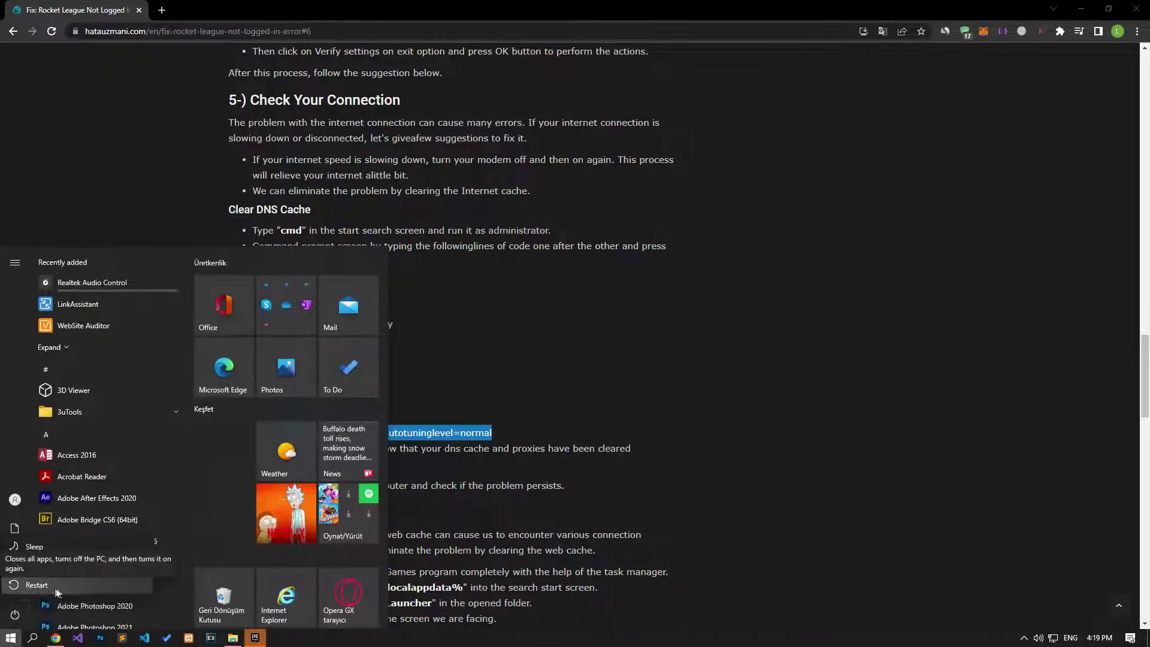
{"action": "left_click", "coordinate": [36, 591]}
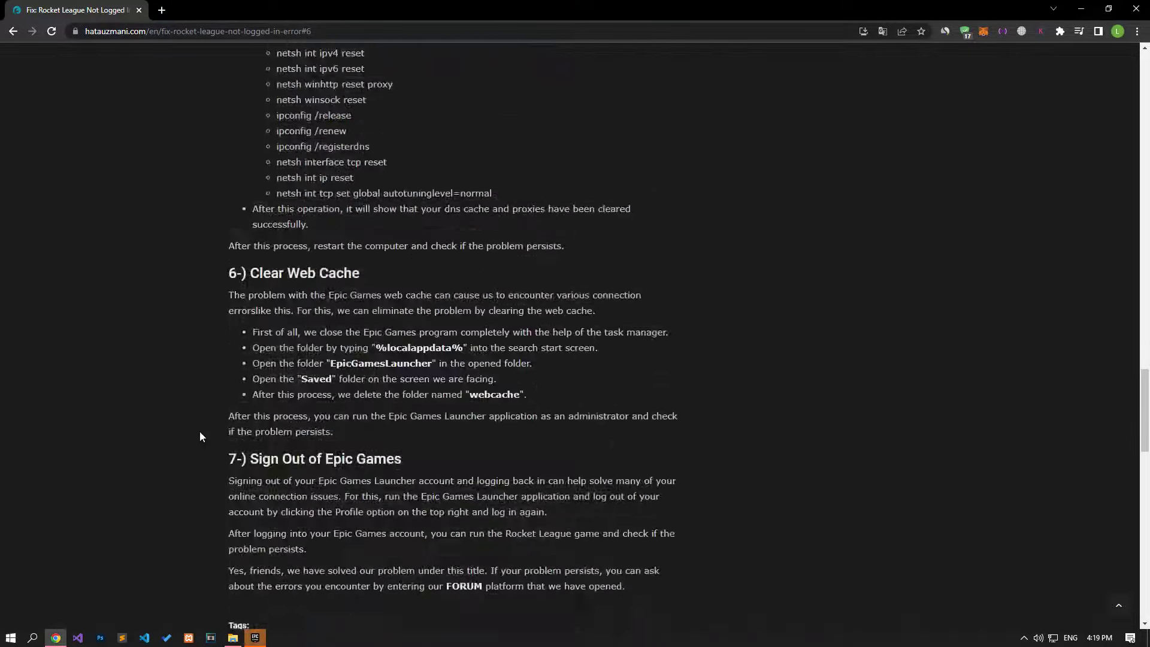
{"action": "scroll", "coordinate": [200, 431], "scroll_direction": "down", "scroll_amount": 2}
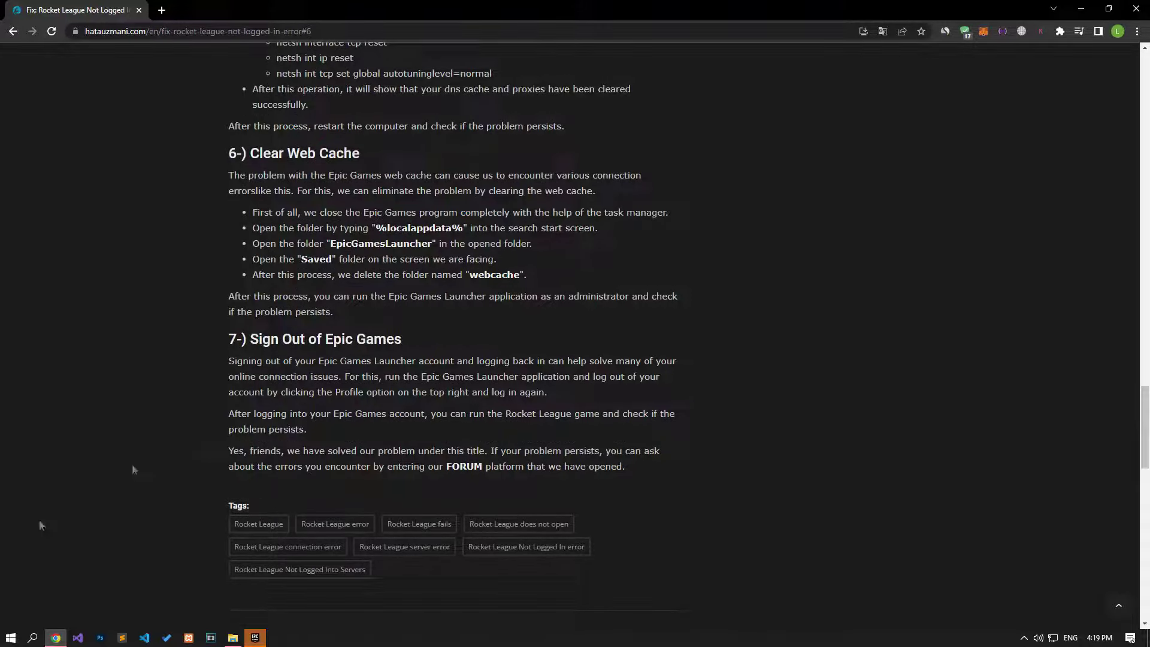
- Open the EpicGamesLauncher\Saved folder under %localappdata% in File Explorer
{"action": "left_click", "coordinate": [10, 637]}
{"action": "type", "text": "%localappdat"}
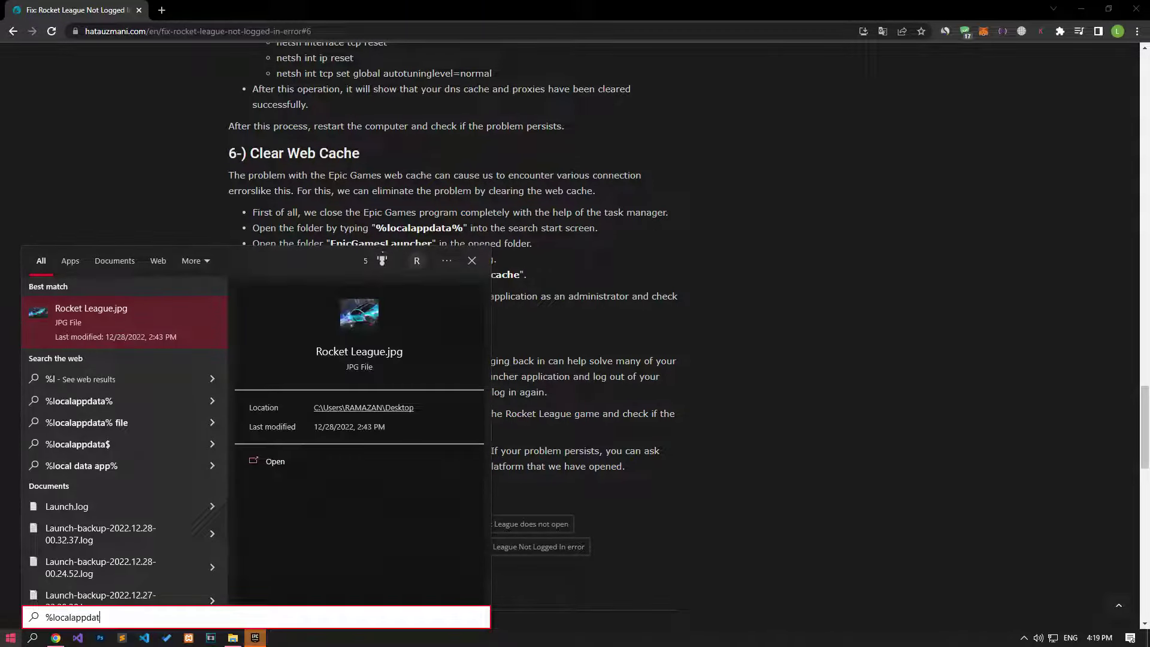
{"action": "type", "text": "a%"}
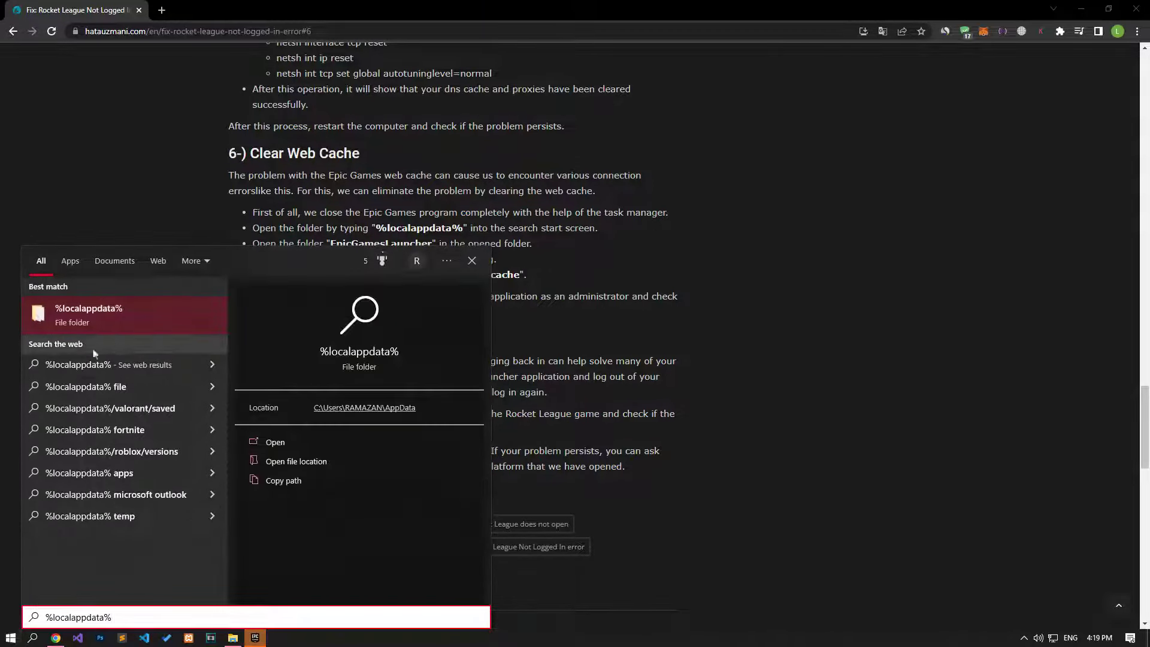
{"action": "left_click", "coordinate": [107, 325]}
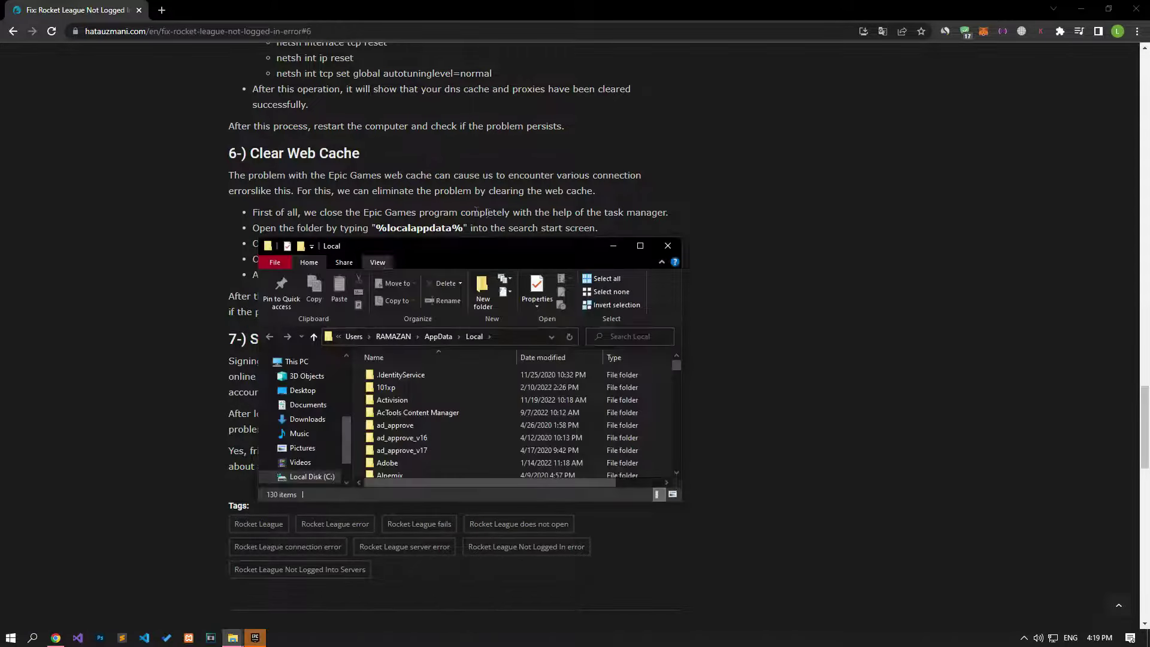
{"action": "left_click_drag", "start_coordinate": [397, 244], "coordinate": [612, 241]}
{"action": "scroll", "coordinate": [644, 405], "scroll_direction": "down", "scroll_amount": 5}
{"action": "left_click", "coordinate": [640, 406]}
{"action": "scroll", "coordinate": [639, 404], "scroll_direction": "down", "scroll_amount": 1}
{"action": "left_click", "coordinate": [635, 418]}
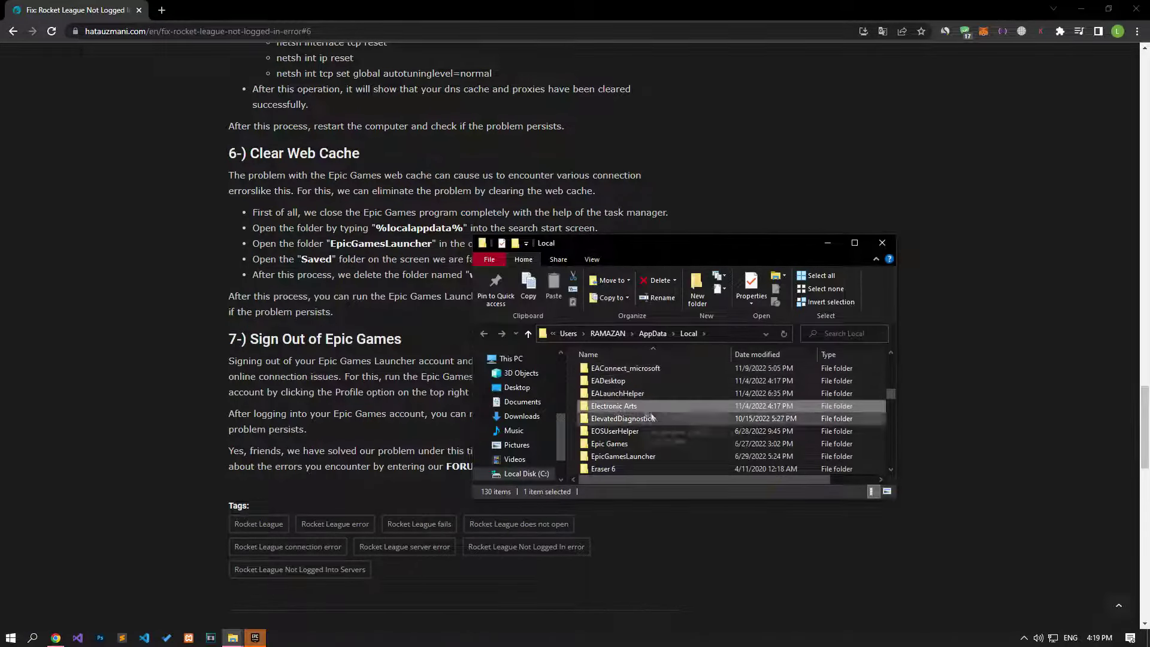
{"action": "left_click", "coordinate": [614, 458]}
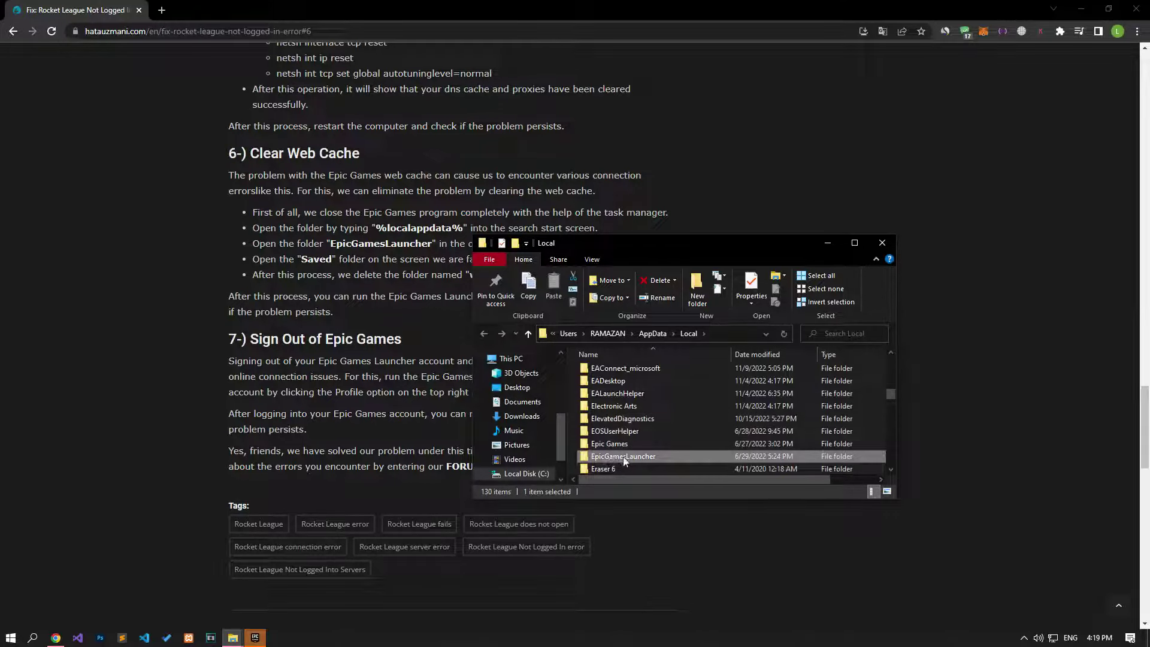
{"action": "double_click", "coordinate": [623, 458]}
{"action": "double_click", "coordinate": [611, 396]}
- End the running EpicGamesLauncher process in Task Manager
{"action": "left_click", "coordinate": [615, 422]}
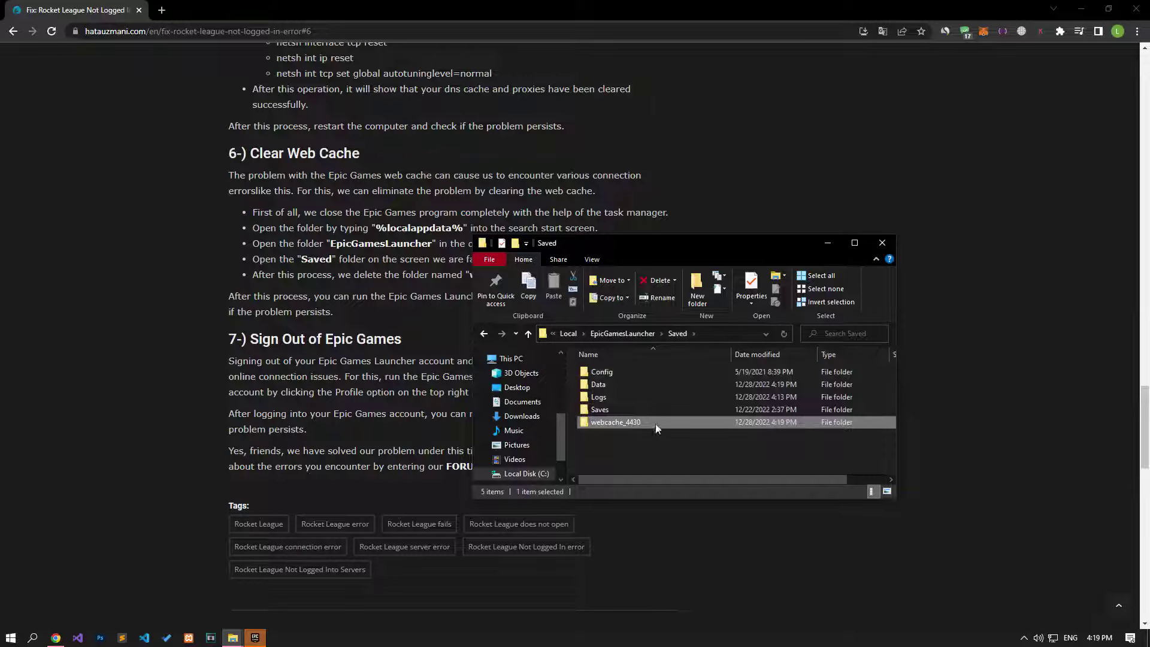
{"action": "right_click", "coordinate": [655, 424]}
{"action": "left_click", "coordinate": [636, 426]}
{"action": "right_click", "coordinate": [407, 637]}
{"action": "left_click", "coordinate": [445, 587]}
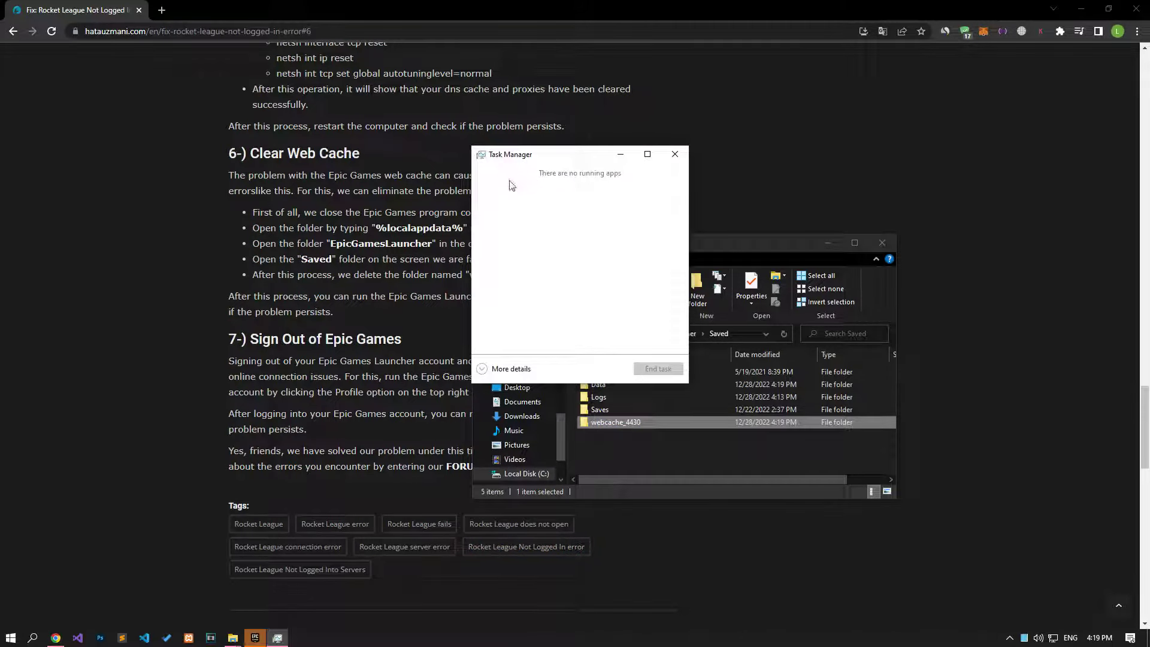
{"action": "left_click", "coordinate": [512, 185]}
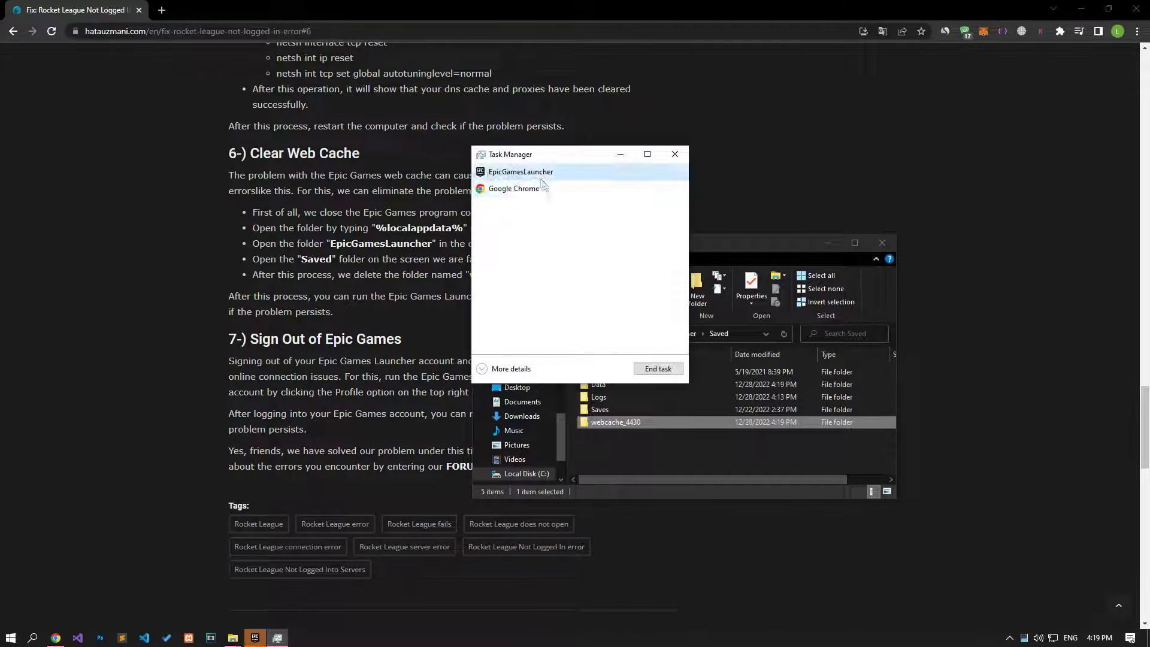
{"action": "left_click", "coordinate": [657, 369]}
{"action": "left_click", "coordinate": [675, 153]}
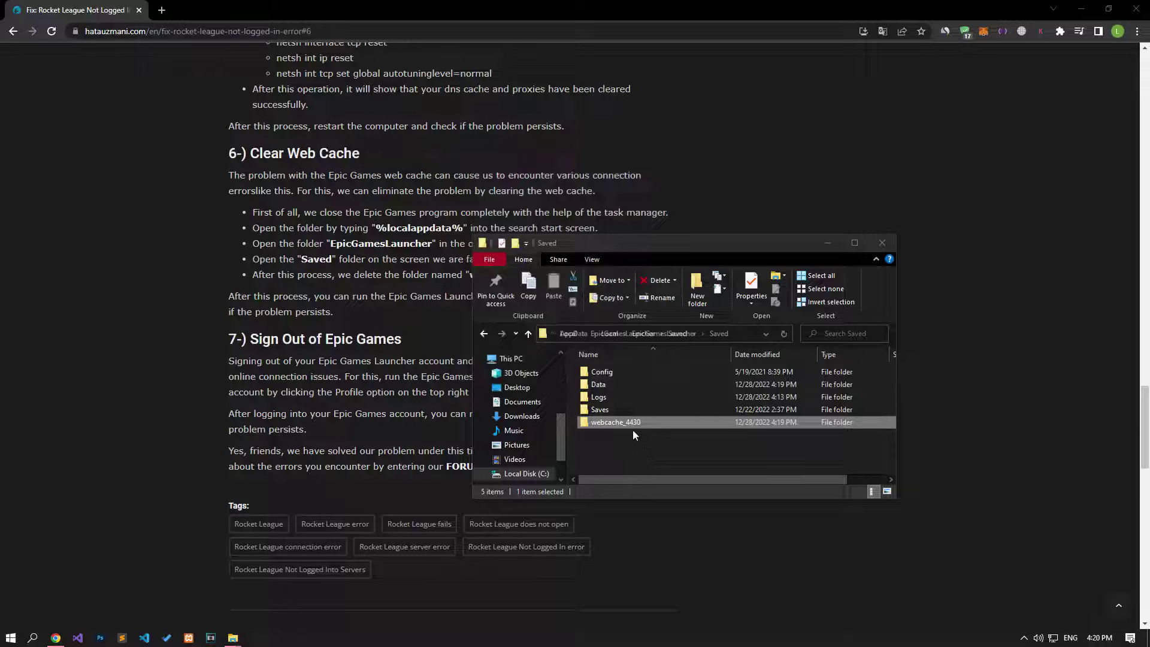
- Delete the webcache_4430 folder and close the Saved folder window
{"action": "right_click", "coordinate": [631, 428]}
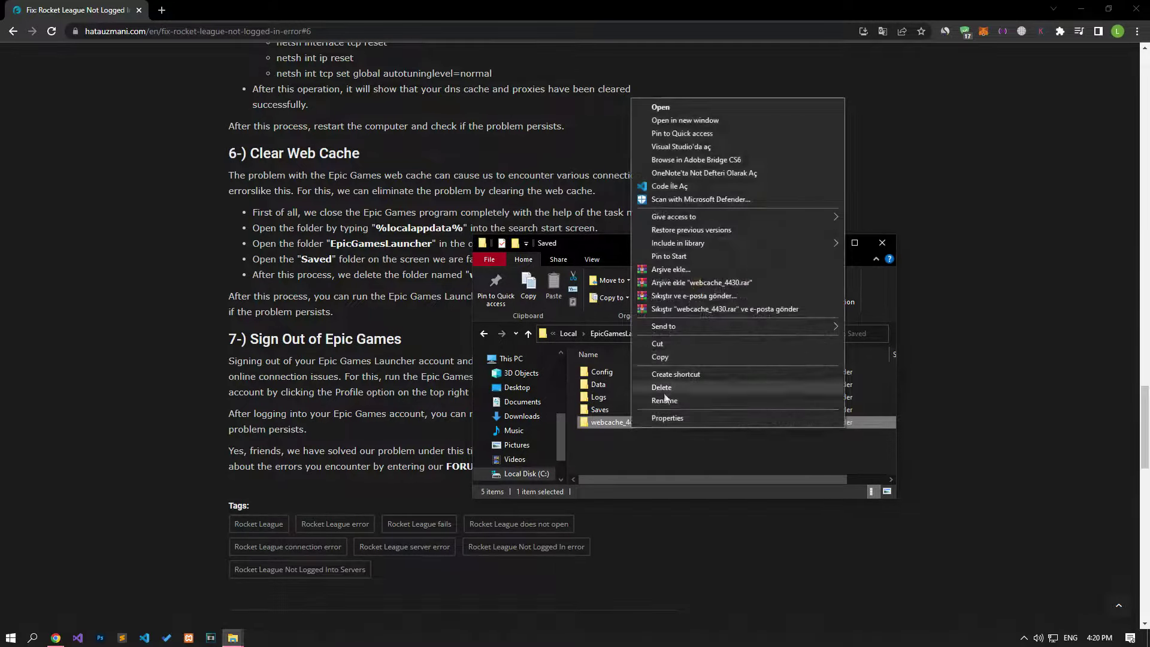
{"action": "left_click", "coordinate": [664, 389]}
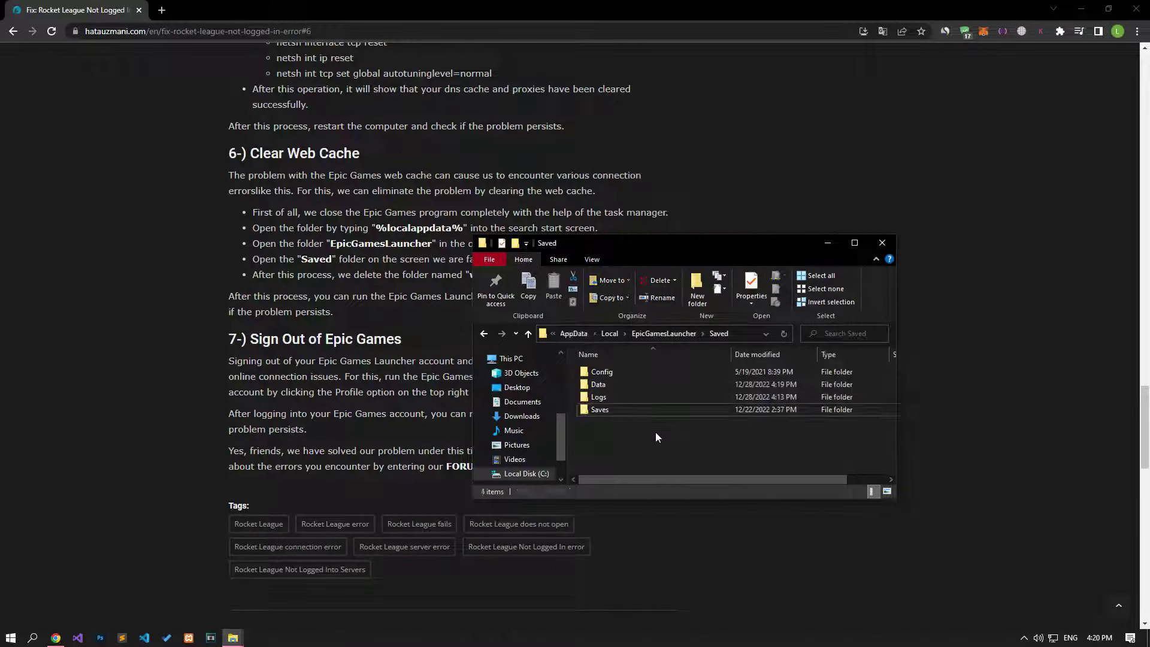
{"action": "left_click", "coordinate": [871, 243]}
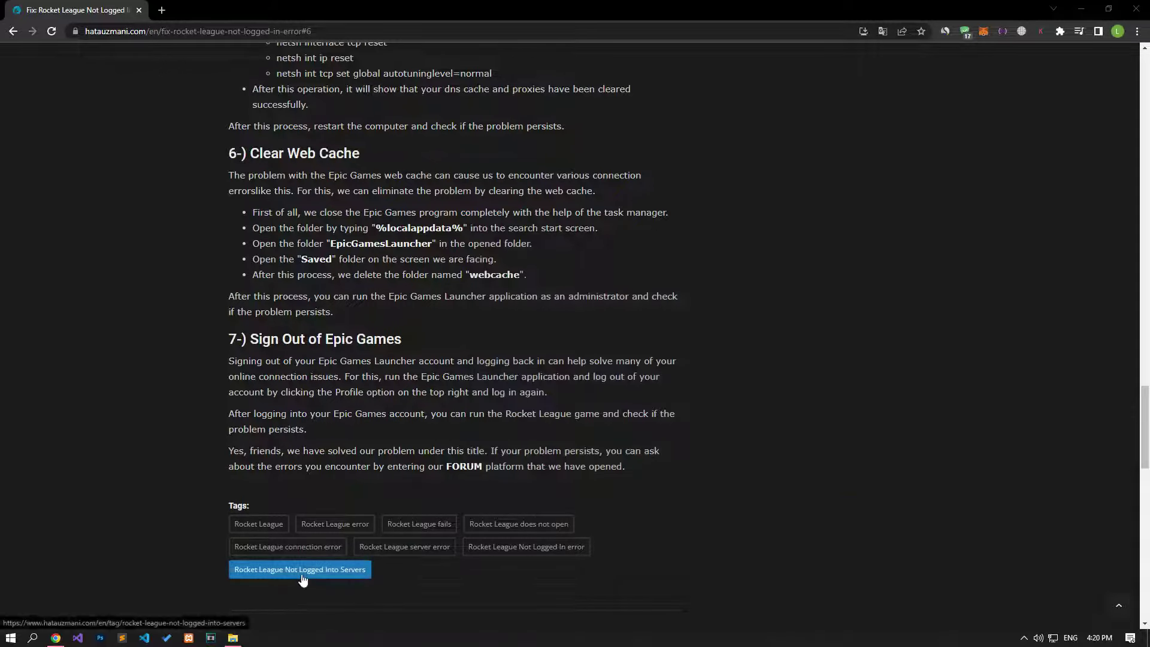
- Run Epic Games Launcher as administrator from its shortcut
{"action": "left_click", "coordinate": [233, 637]}
{"action": "right_click", "coordinate": [377, 366]}
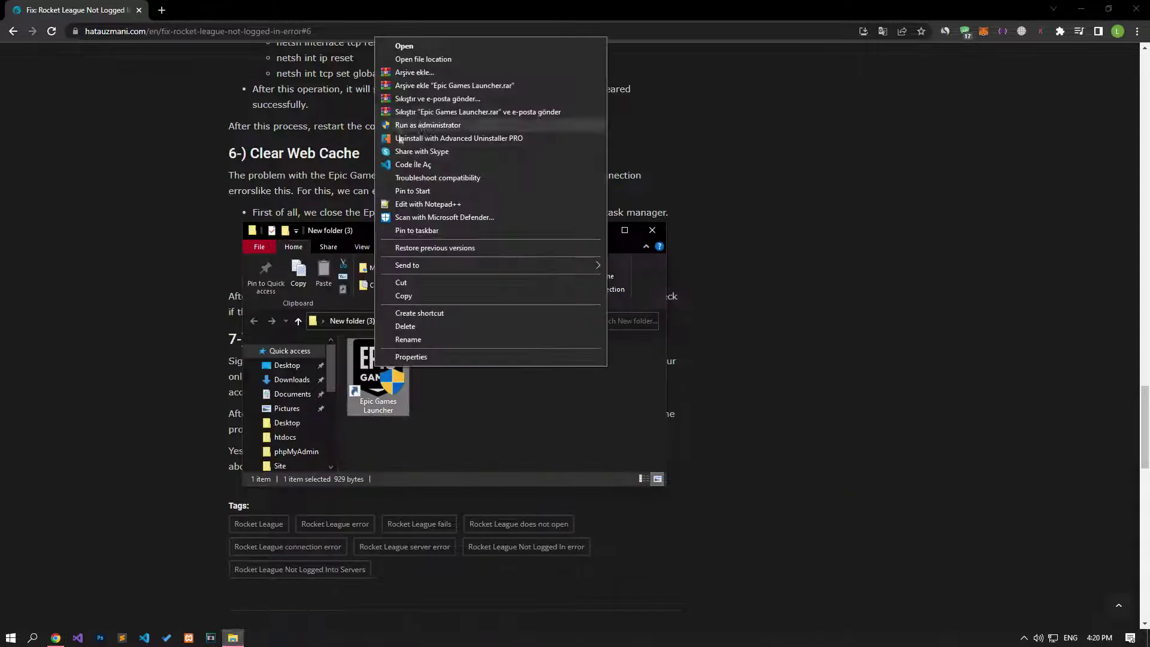
{"action": "left_click", "coordinate": [426, 125]}
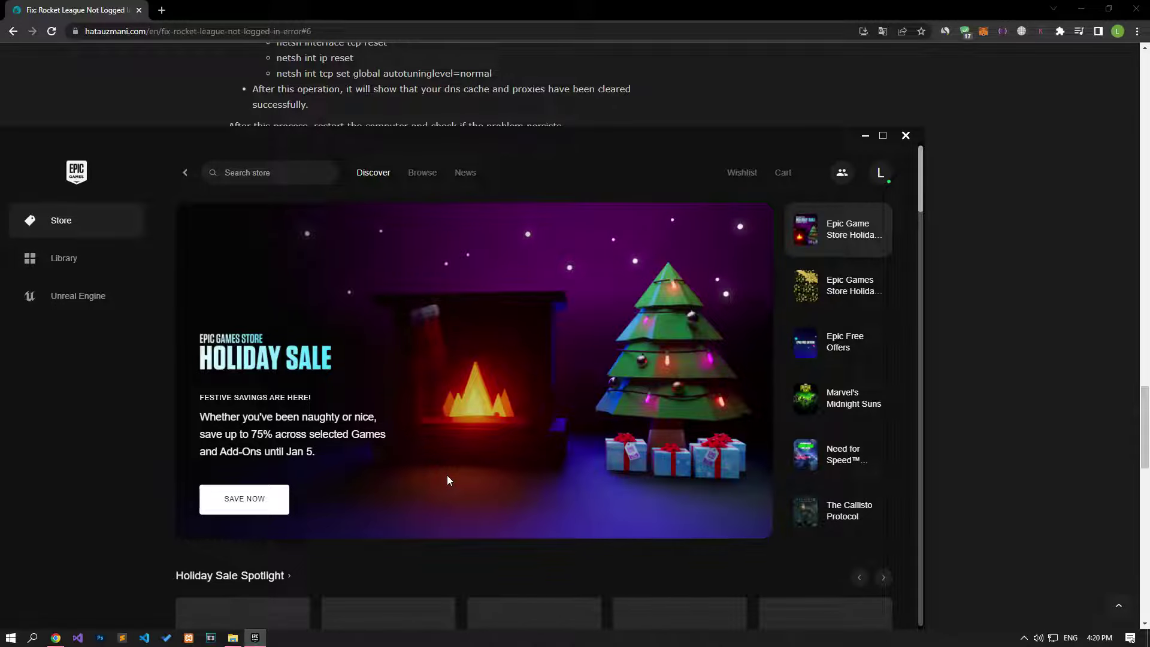
{"action": "left_click_drag", "start_coordinate": [504, 142], "coordinate": [641, 81]}
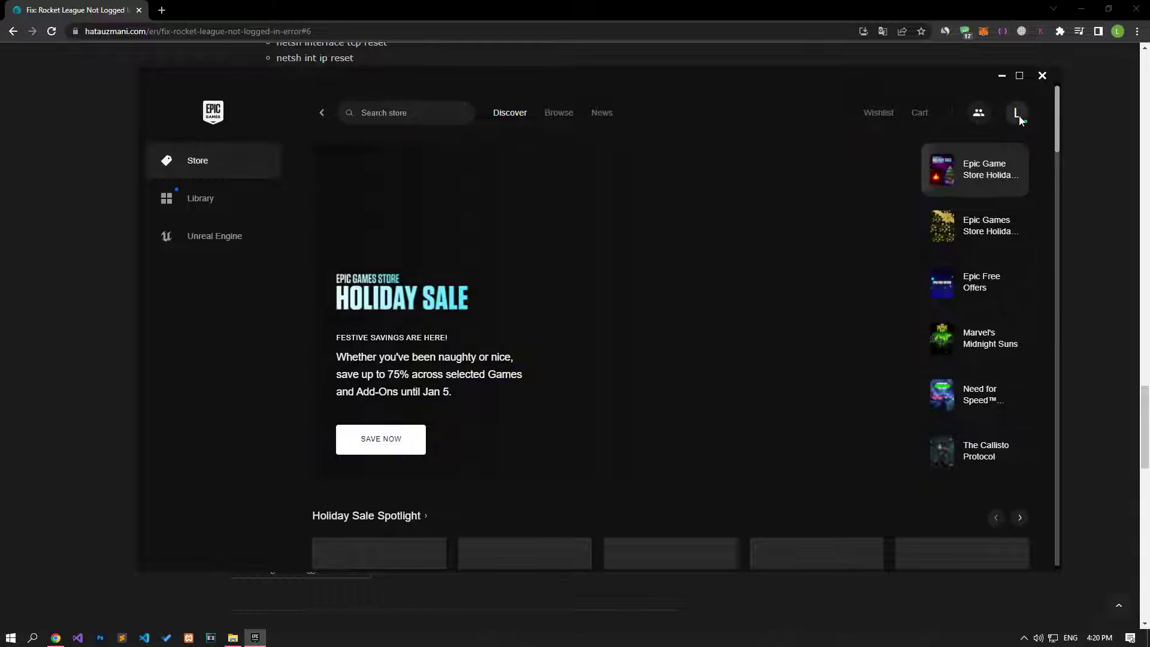
- Sign out of the Epic Games account and sign back in with the account password
{"action": "left_click", "coordinate": [1017, 114]}
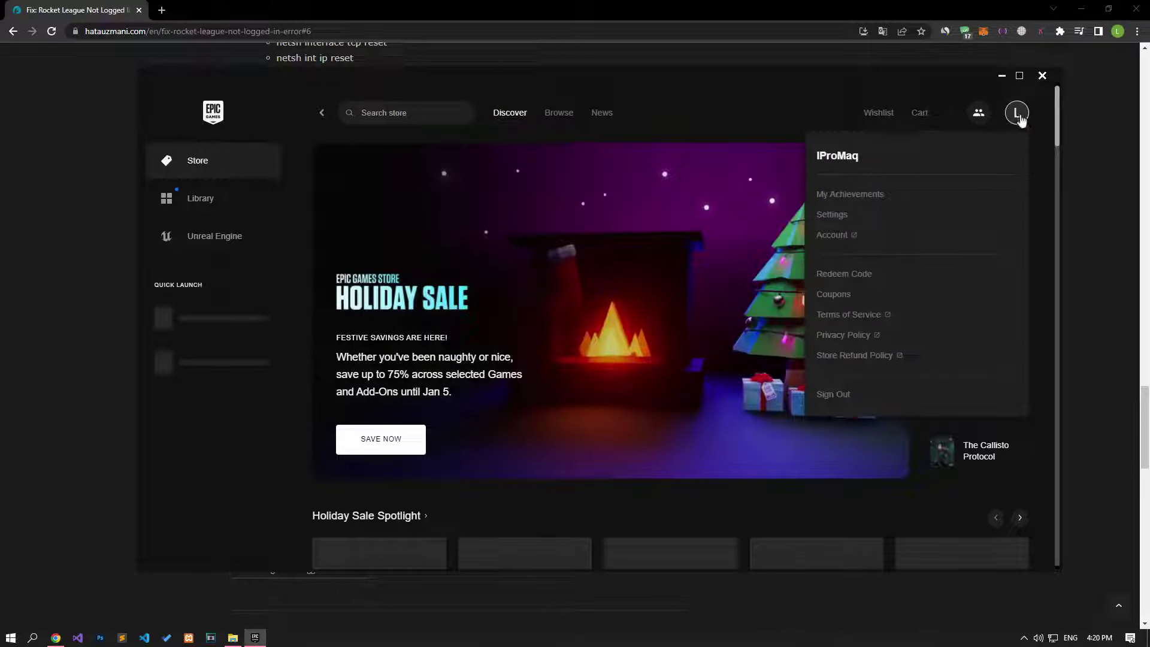
{"action": "left_click", "coordinate": [848, 402]}
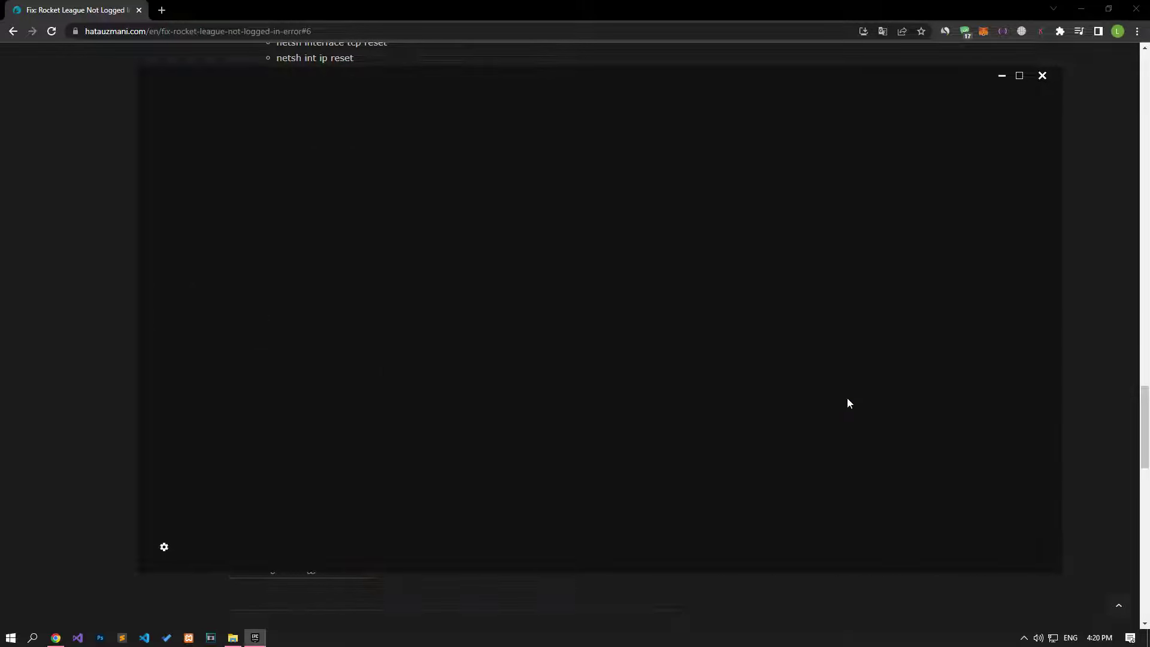
{"action": "left_click", "coordinate": [598, 239]}
{"action": "left_click", "coordinate": [558, 306]}
{"action": "key", "text": "ctrl+v"}
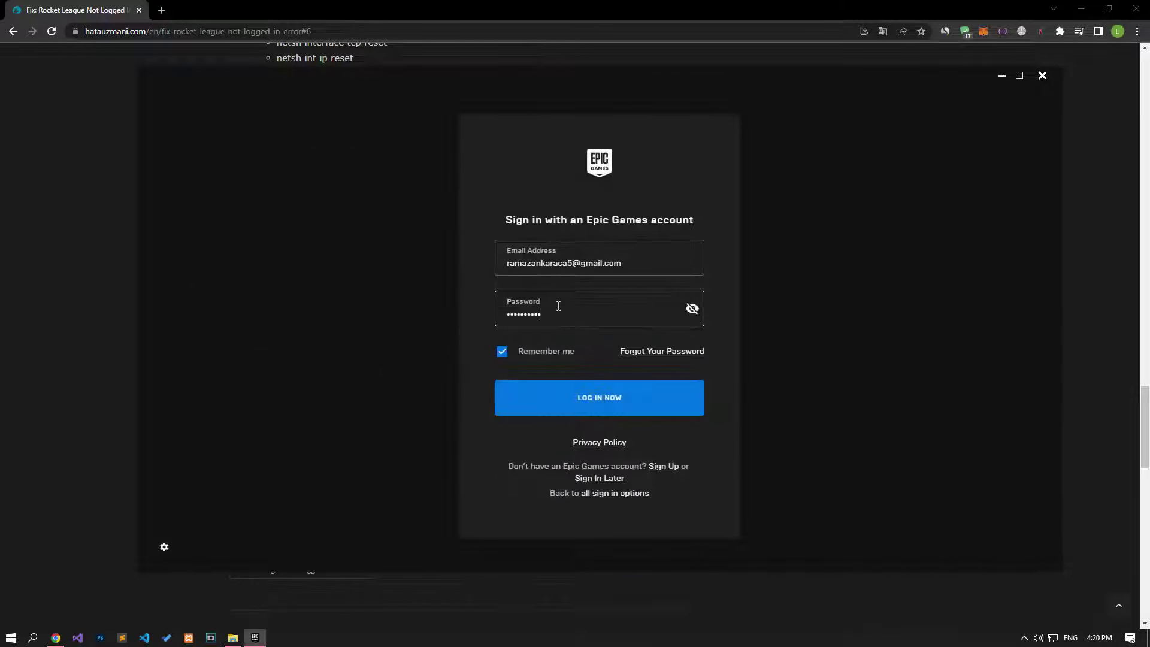
{"action": "key", "text": "Return"}
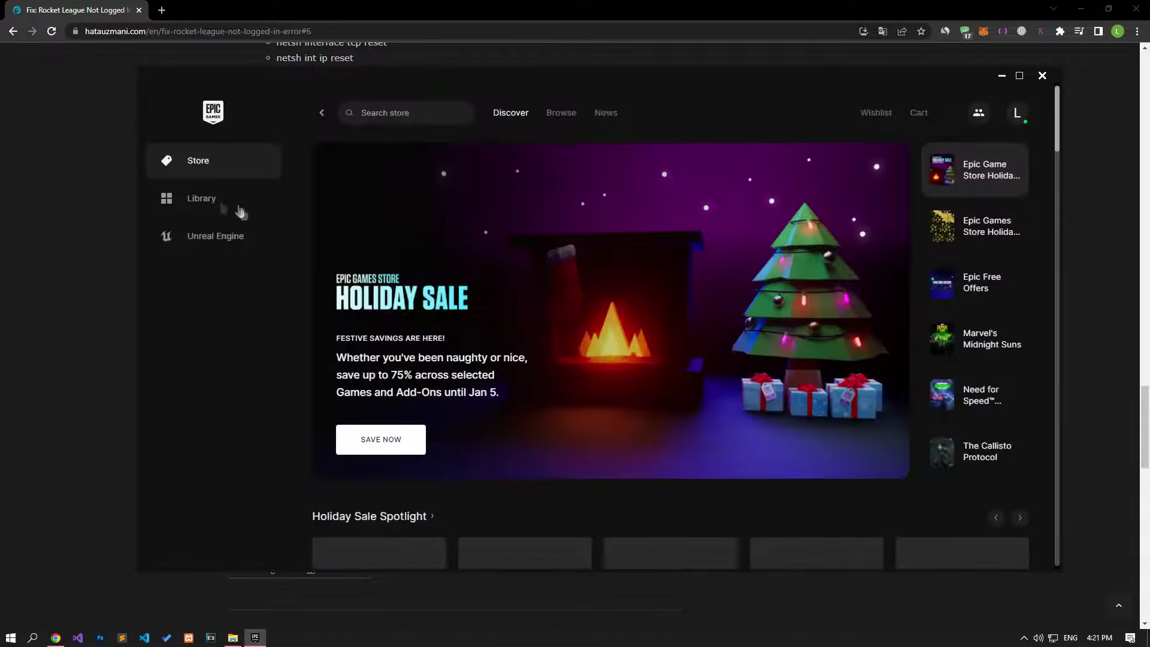
{"action": "left_click", "coordinate": [119, 233]}
- Open the article's FORUM link in a new tab and bring up the Post thread forum chooser
{"action": "scroll", "coordinate": [459, 476], "scroll_direction": "down", "scroll_amount": 1}
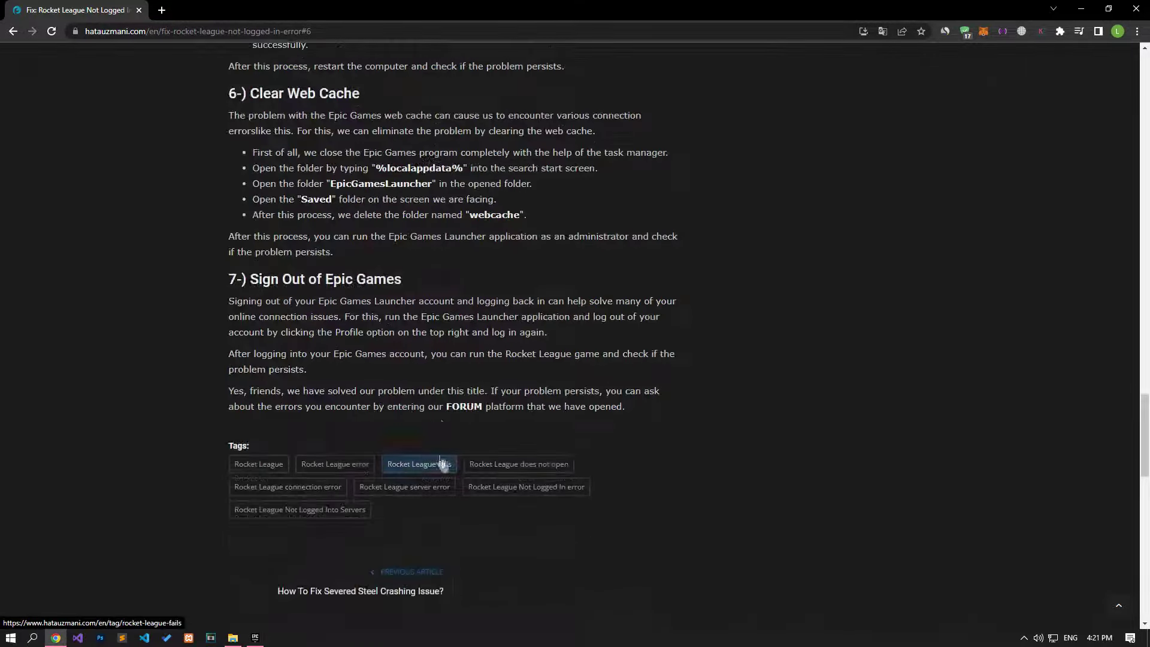
{"action": "middle_click", "coordinate": [476, 415]}
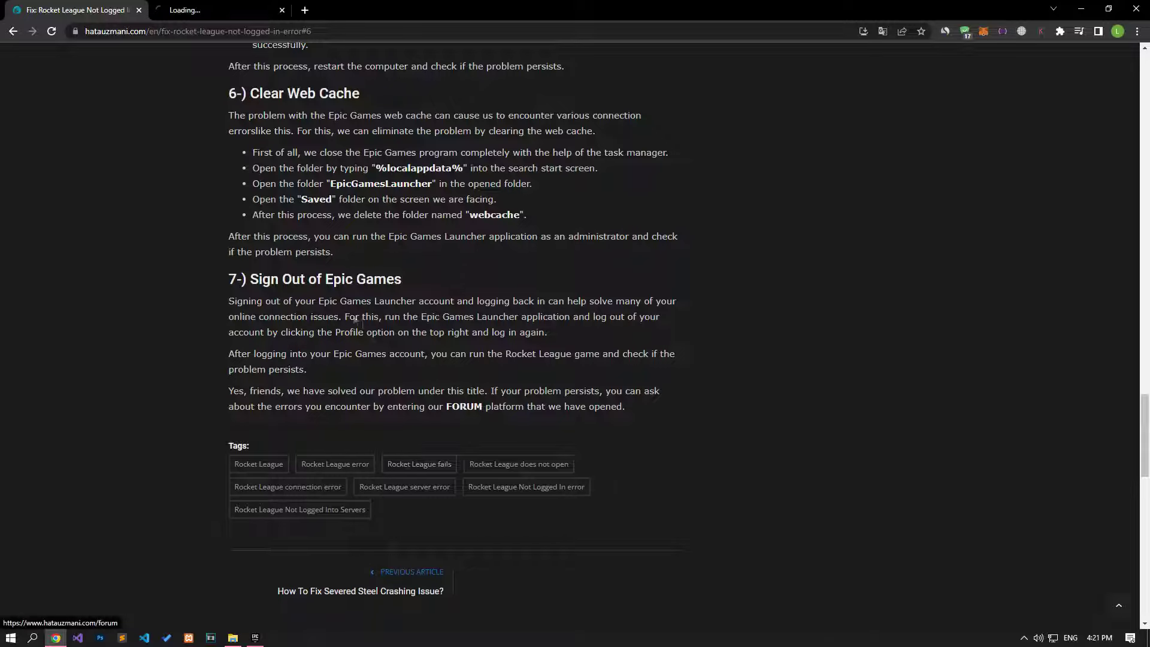
{"action": "left_click", "coordinate": [227, 10]}
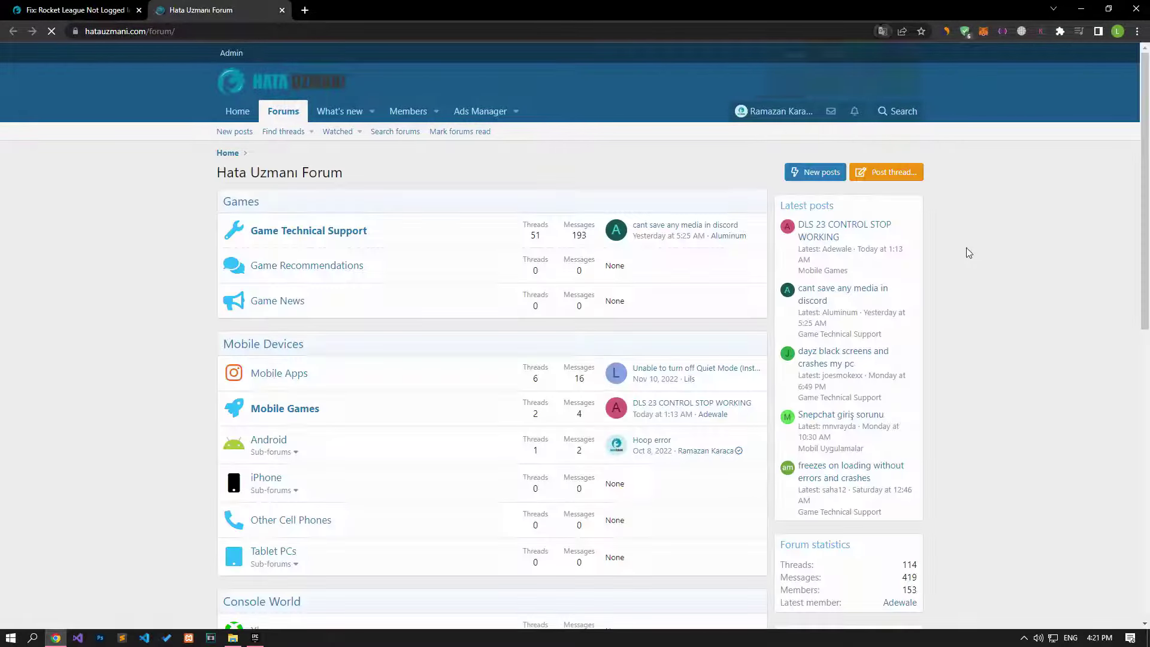
{"action": "left_click", "coordinate": [873, 183]}
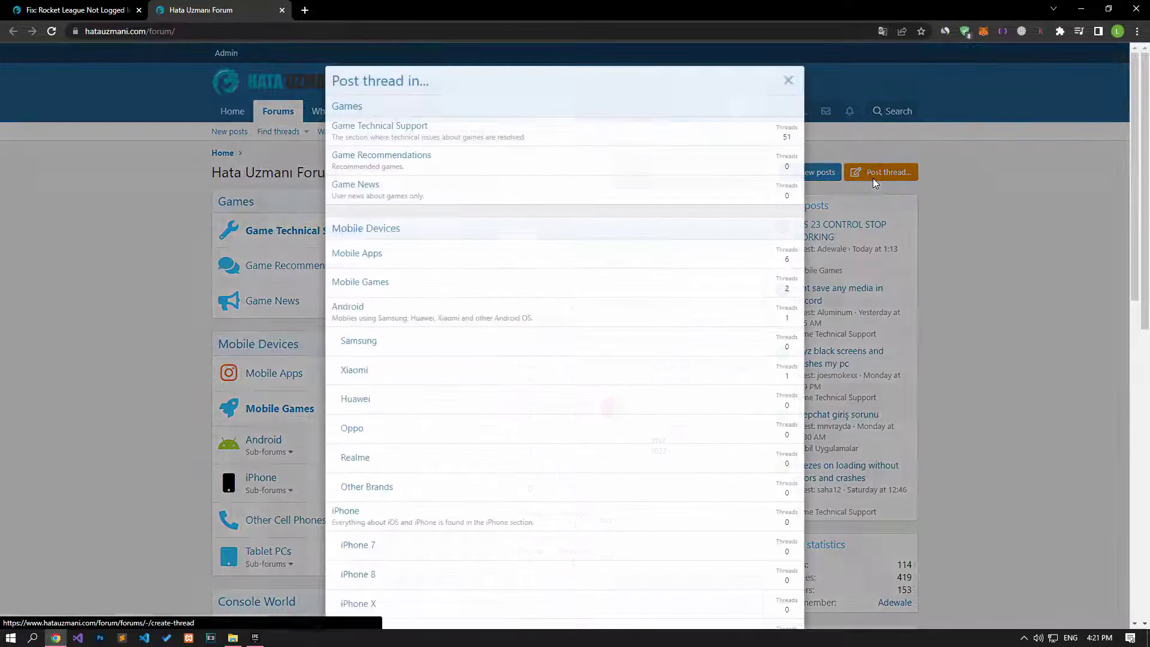